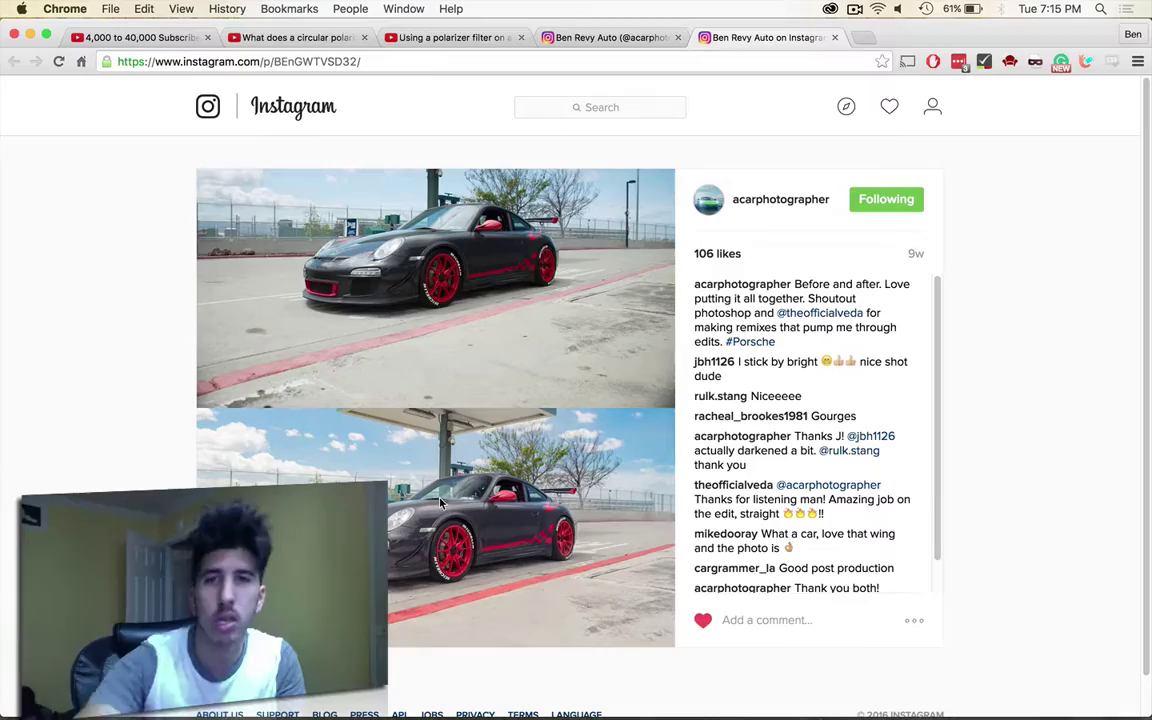
Minimize the Chrome window showing the Instagram before-and-after Porsche post
key(super+m)
Bring Lightroom forward and open the Corvette-by-the-house photo, CaliWheels-9.NEF, in Loupe view
click(415, 300)
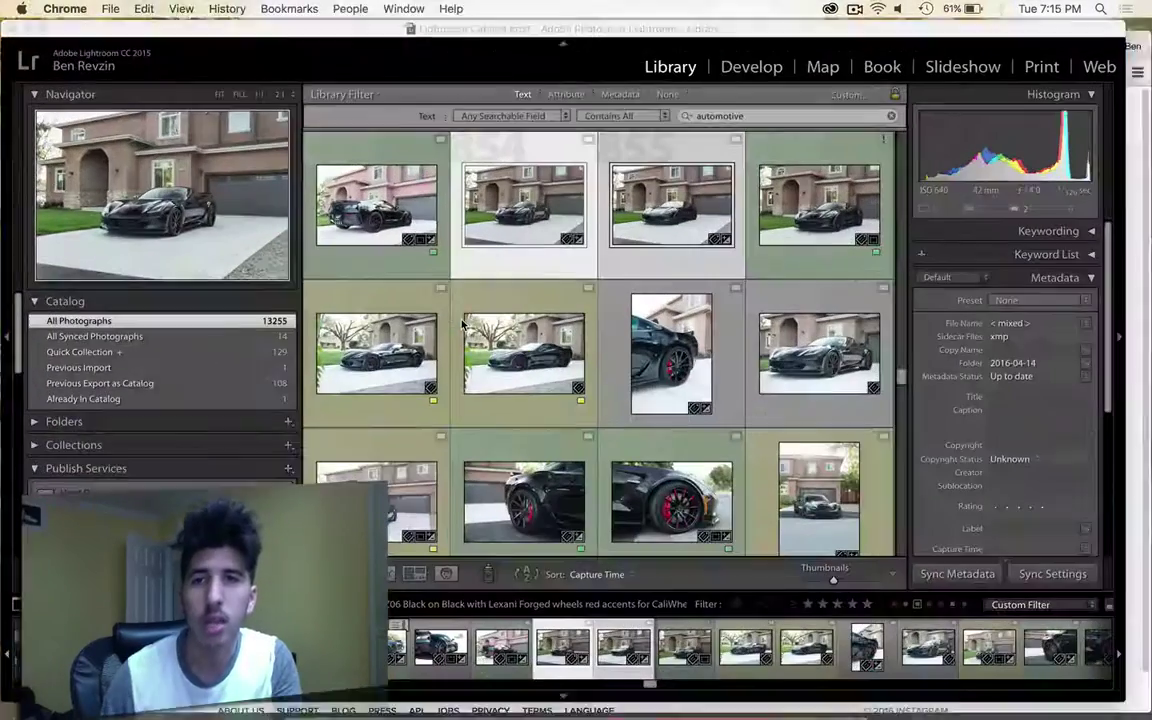
double_click(512, 229)
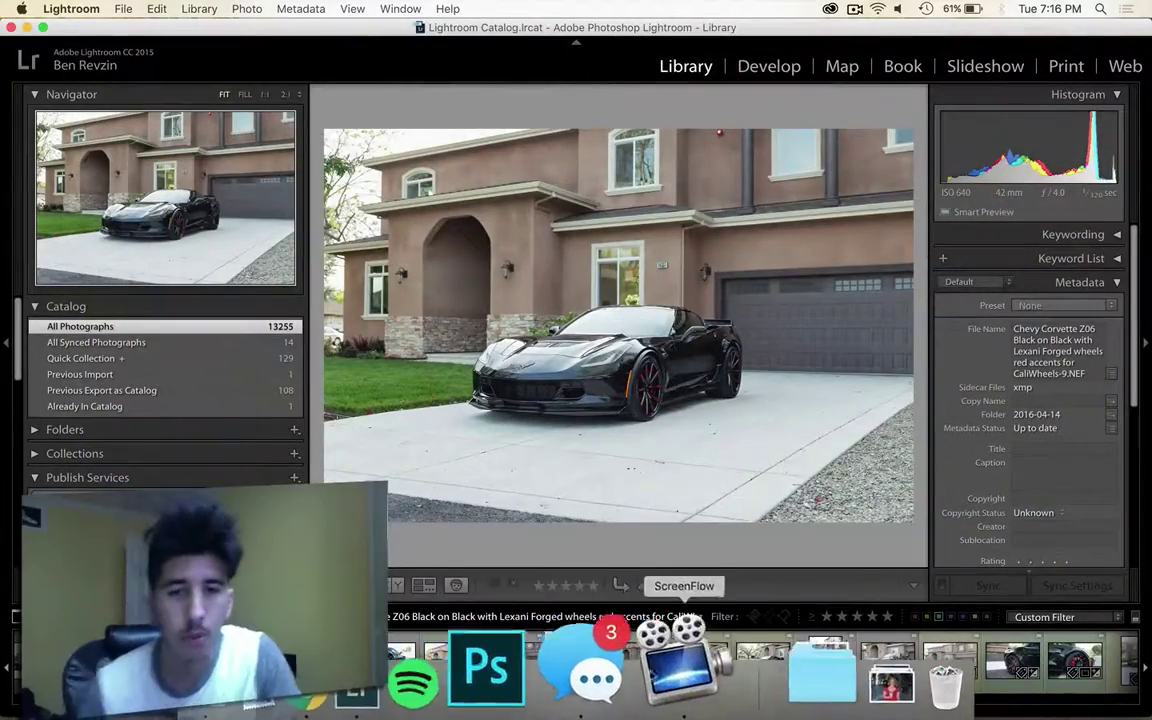
Launch Photoshop and load Corvette polarizer frames.jpg and frames-2.jpg from the Desktop into a layer stack
click(583, 673)
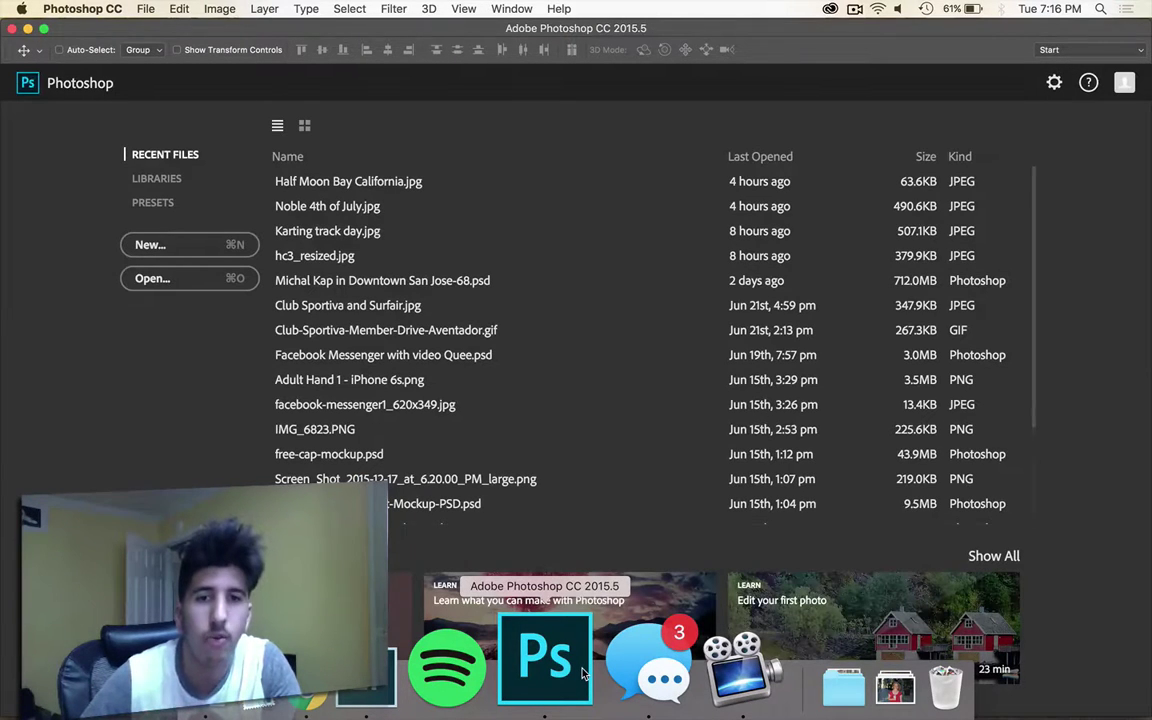
click(145, 9)
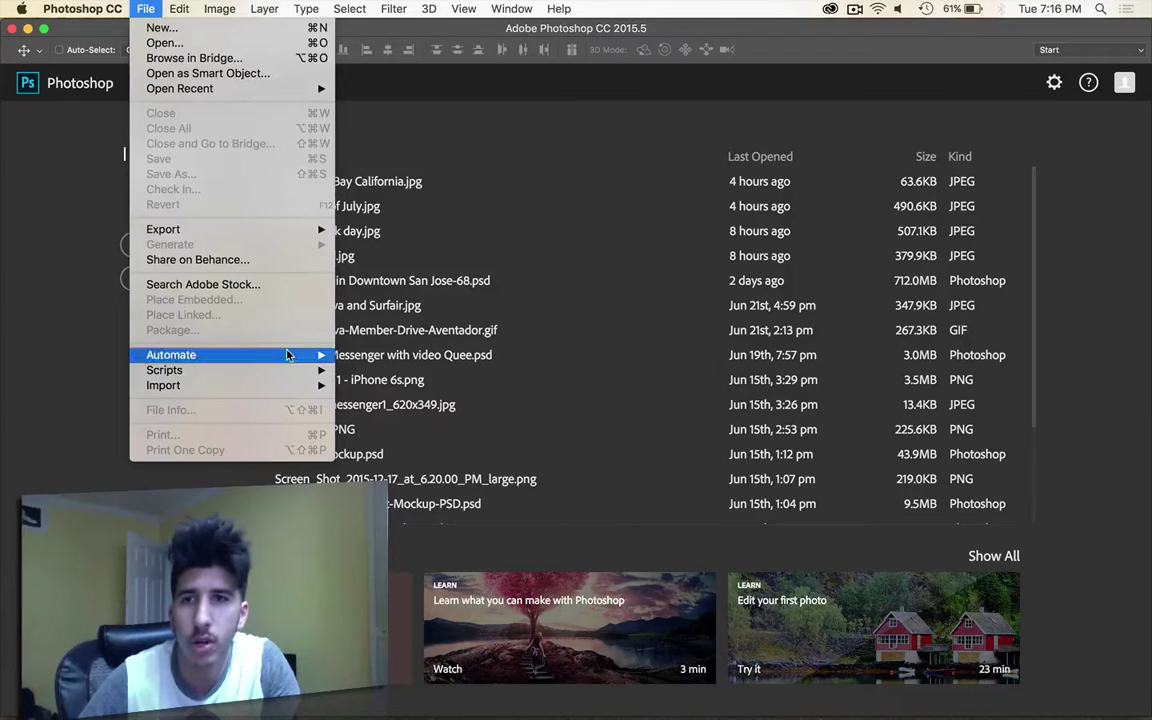
mouse_move(290, 358)
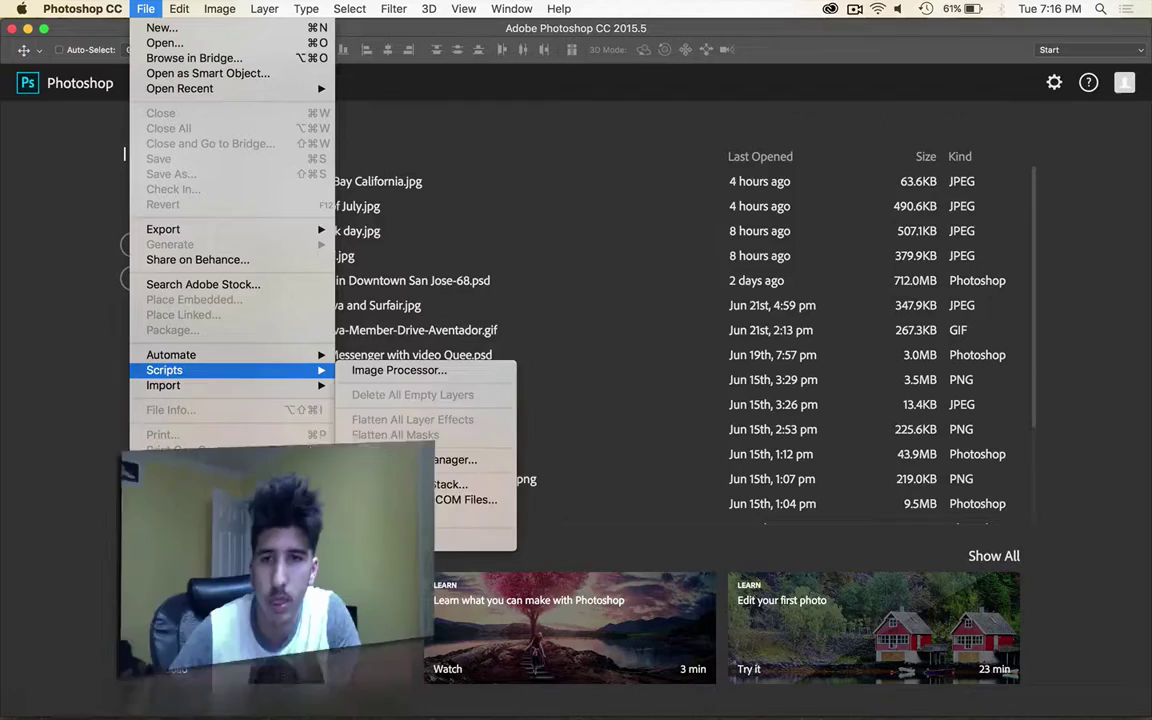
click(410, 484)
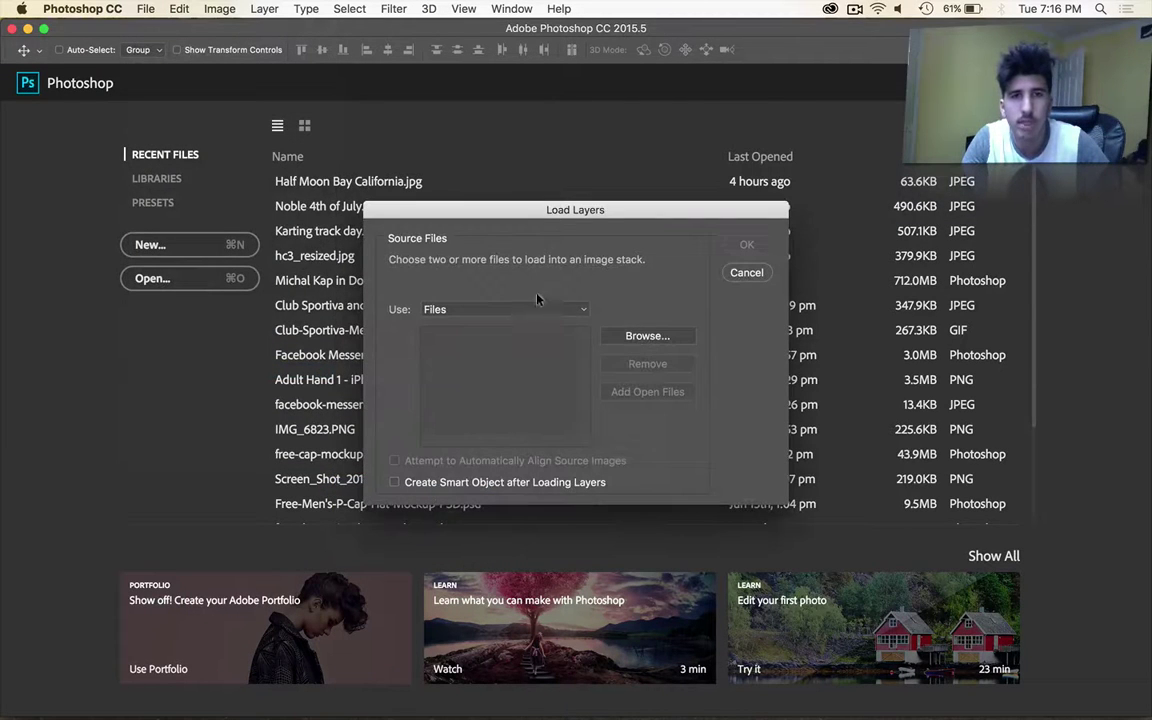
click(643, 338)
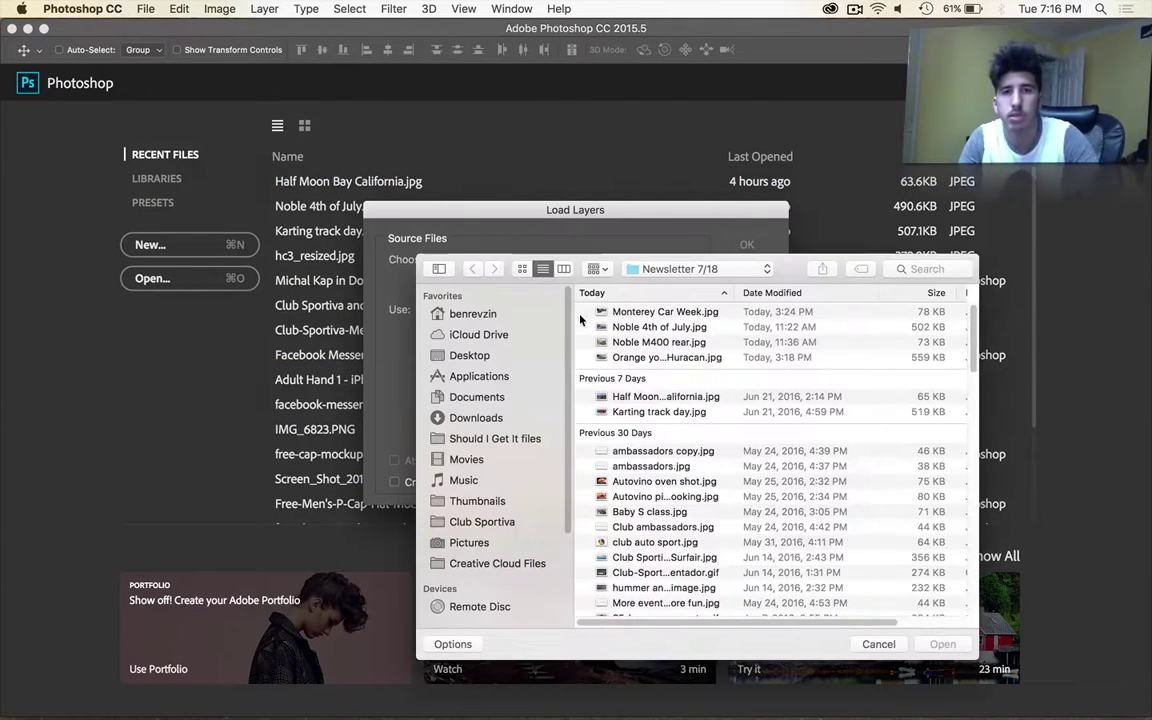
click(493, 355)
click(640, 312)
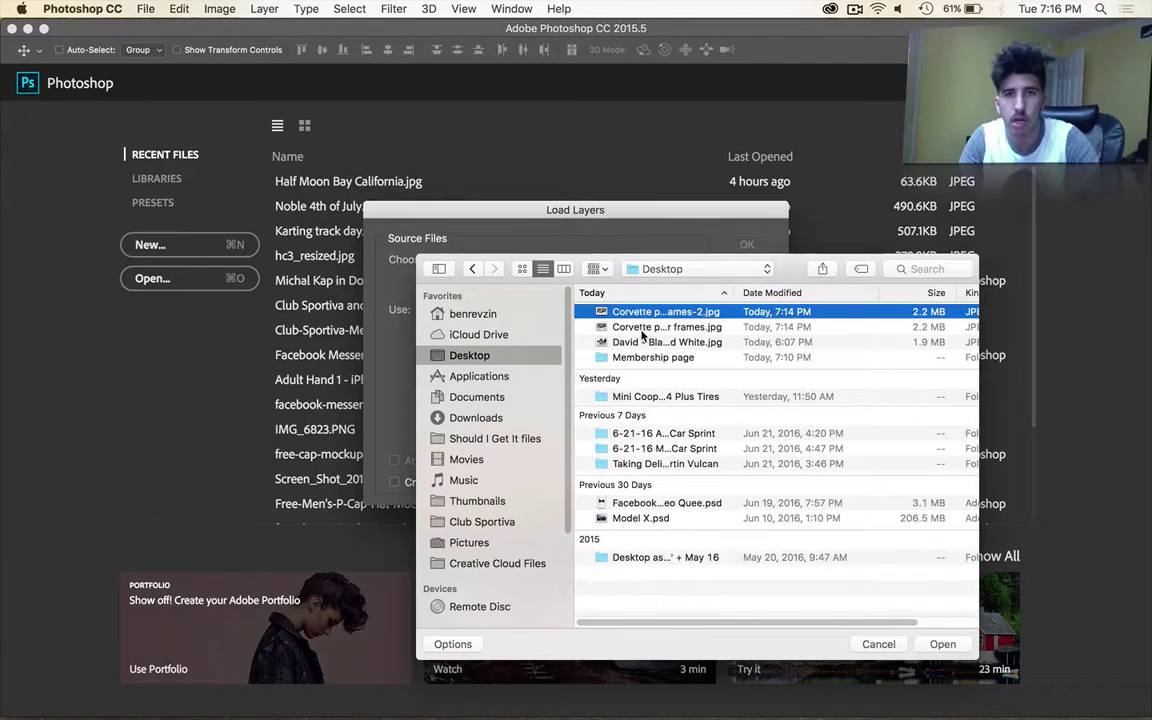
shift+click(643, 330)
key(Return)
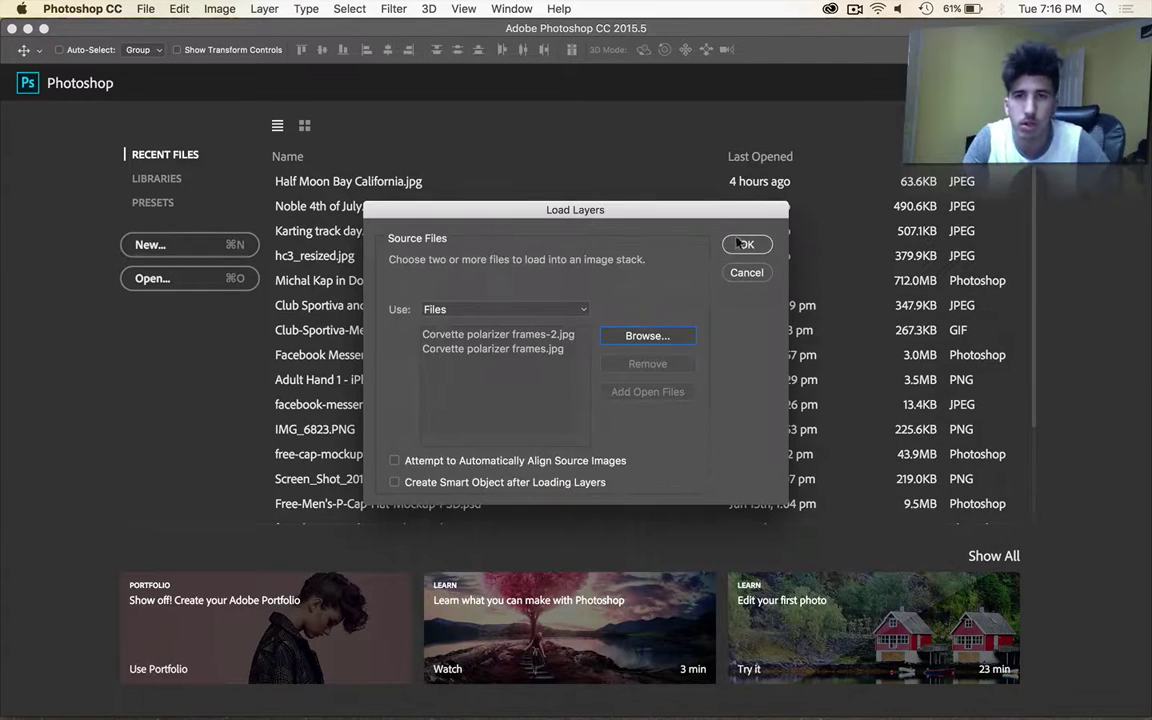
click(745, 244)
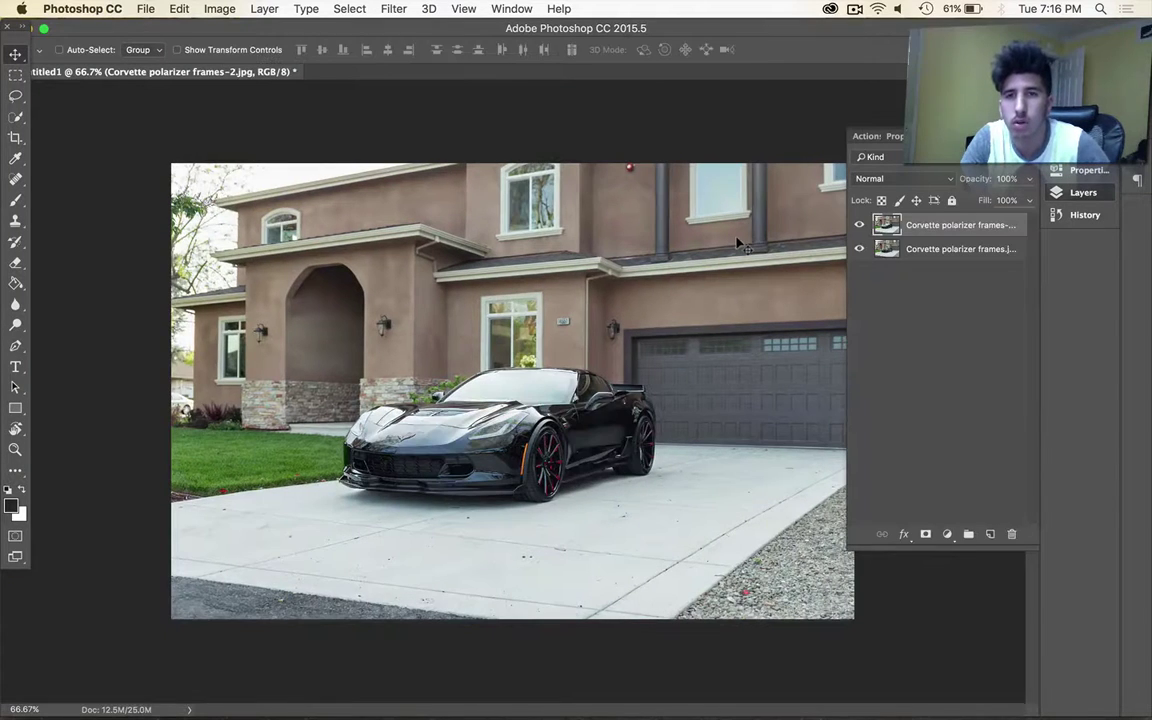
Select both Corvette layers and auto-align them using Auto projection
shift+click(922, 249)
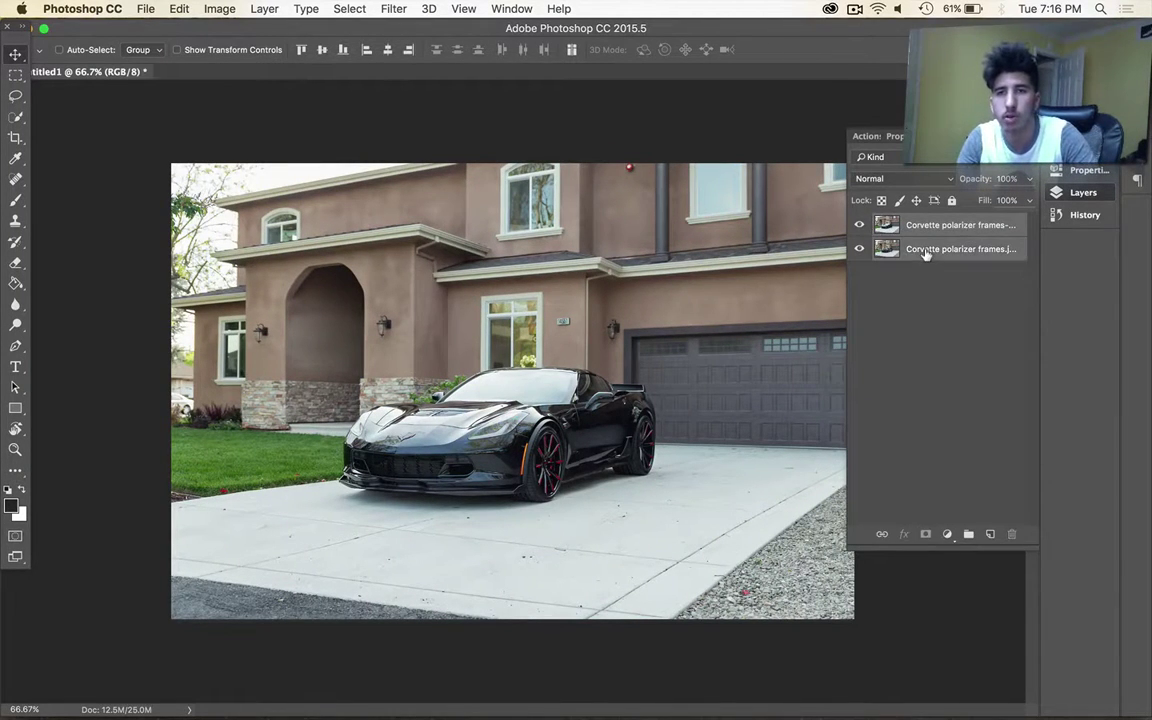
click(552, 7)
text(auto)
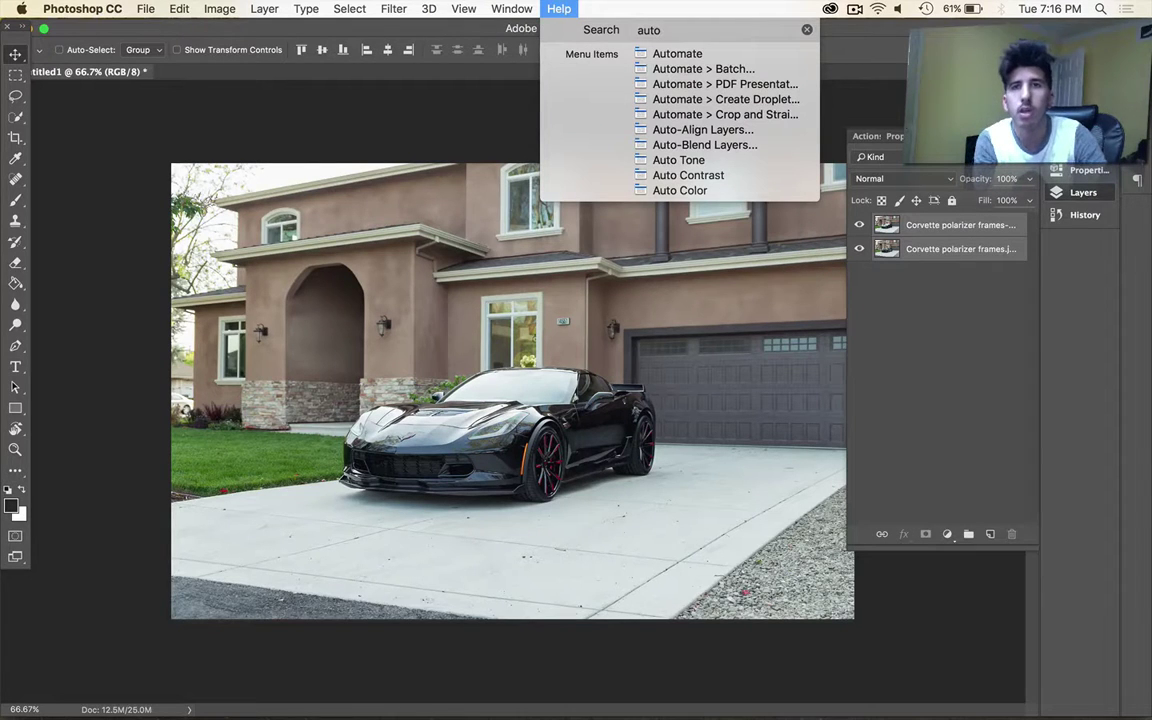
text( ali)
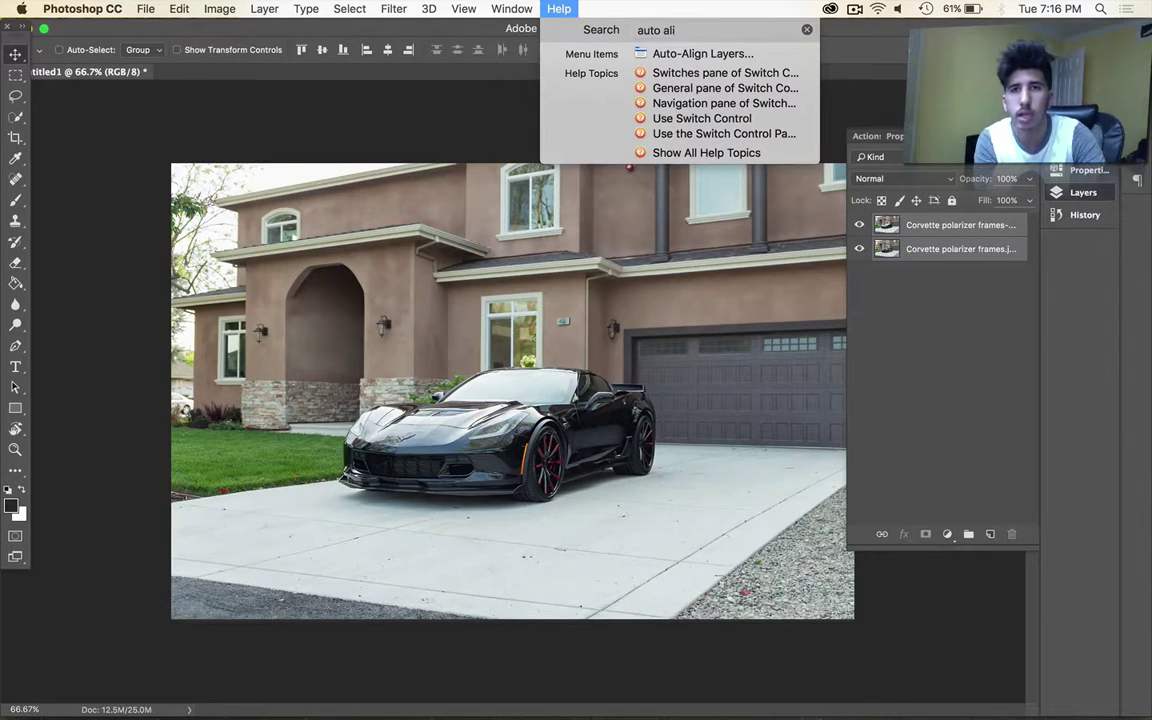
key(Down)
key(Return)
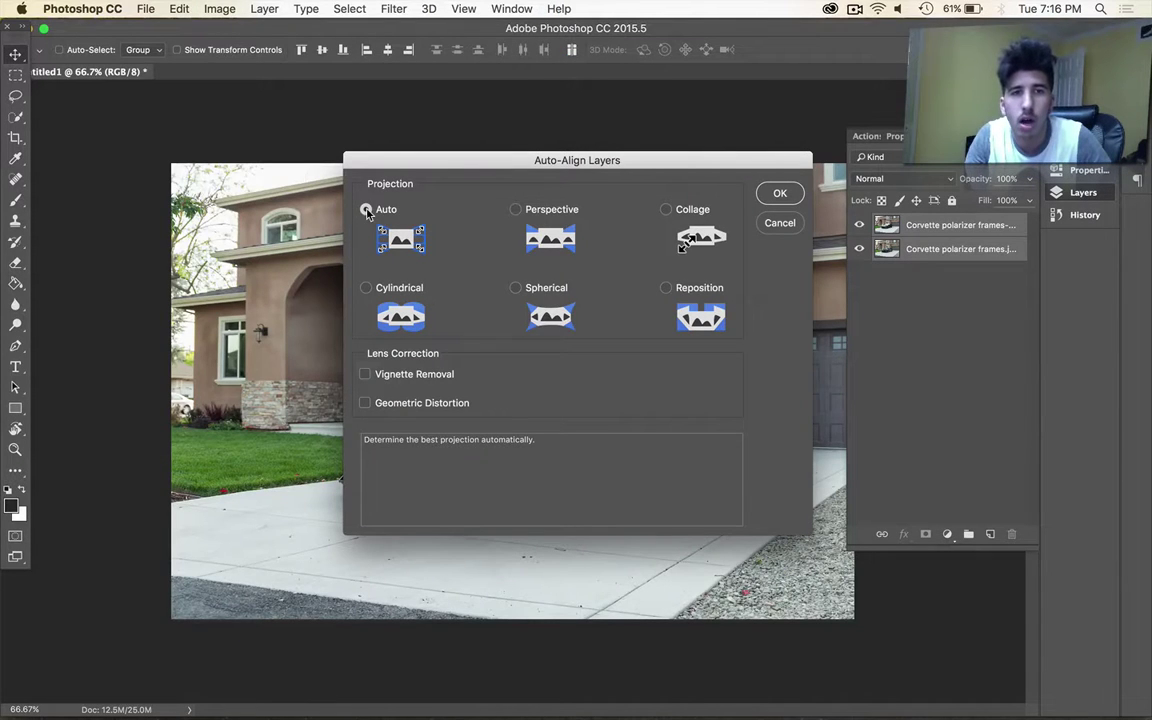
click(774, 193)
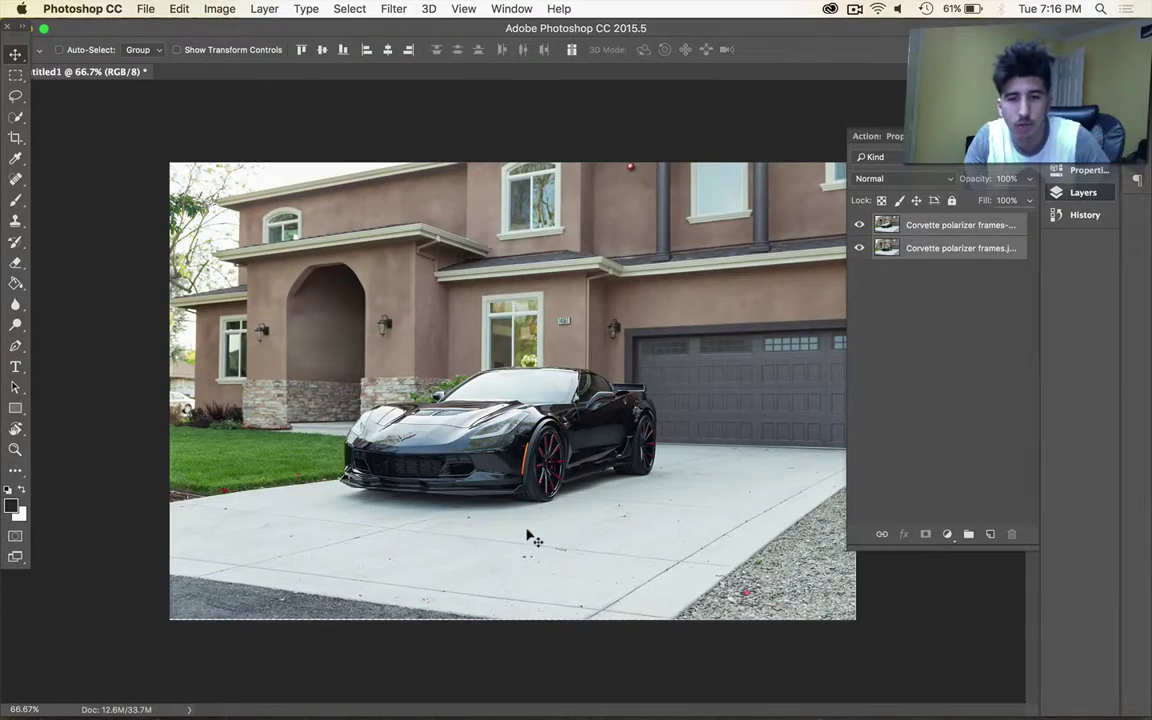
Zoom to 300% and toggle the top frame repeatedly to compare windshield and hood glare
key(super+equal)
key(super+equal)
key(super+equal)
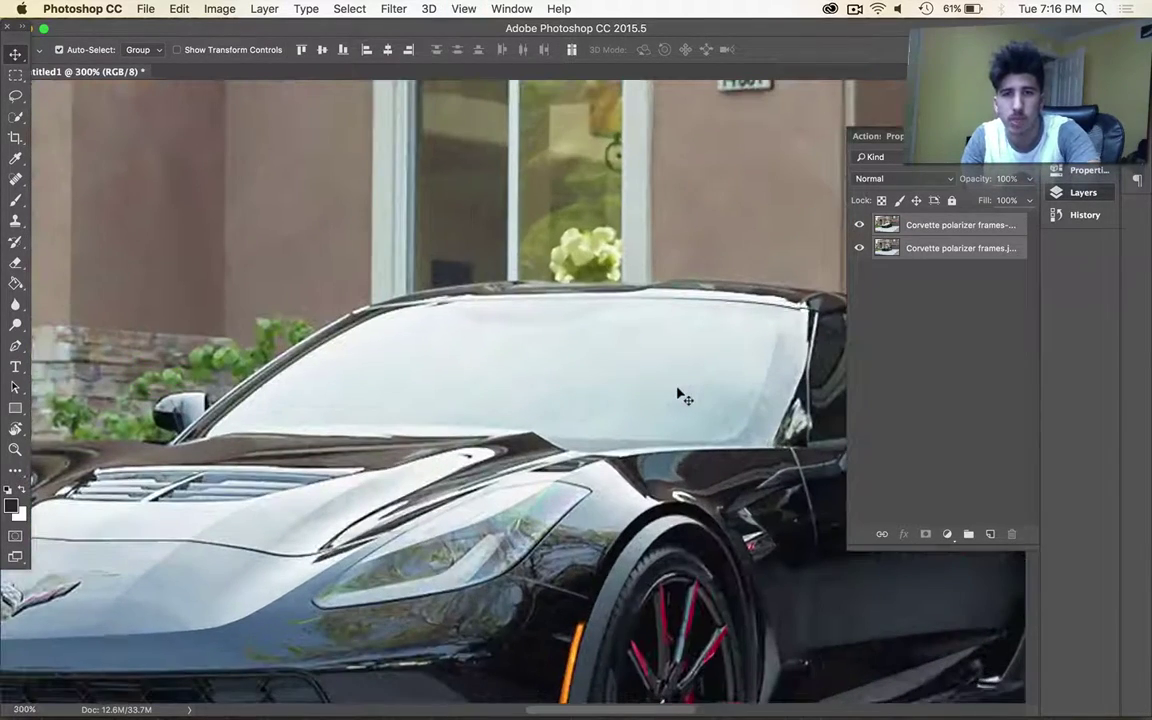
scroll(617, 486, down, 5)
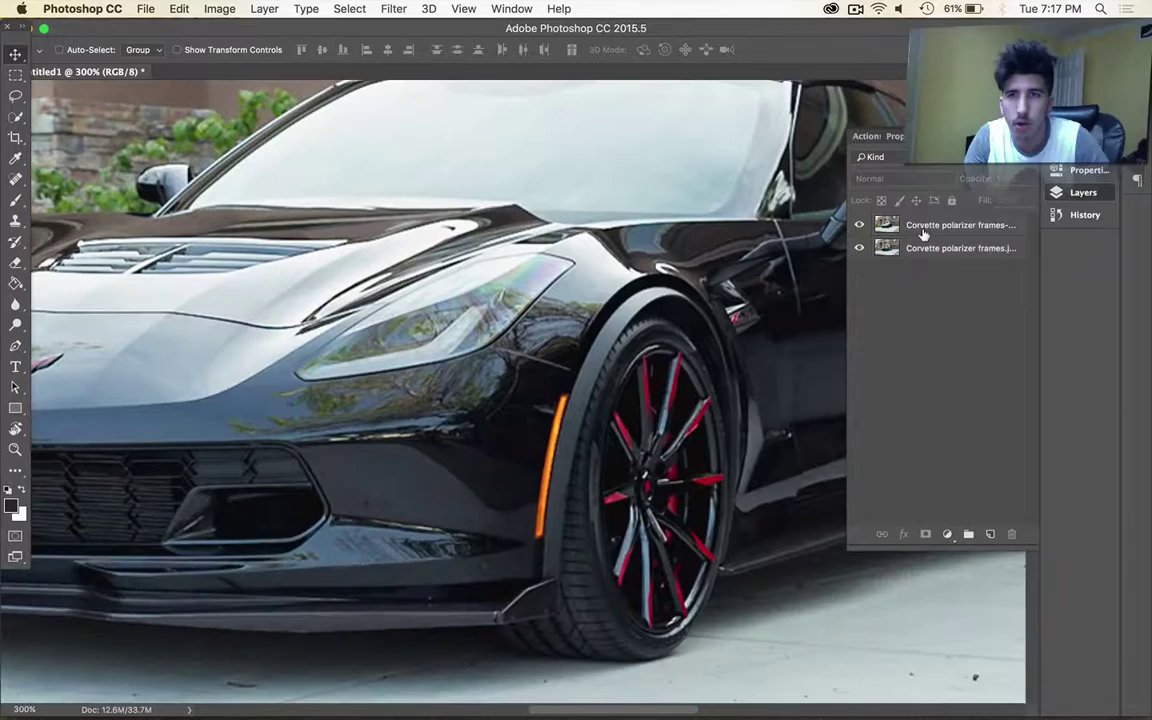
click(833, 243)
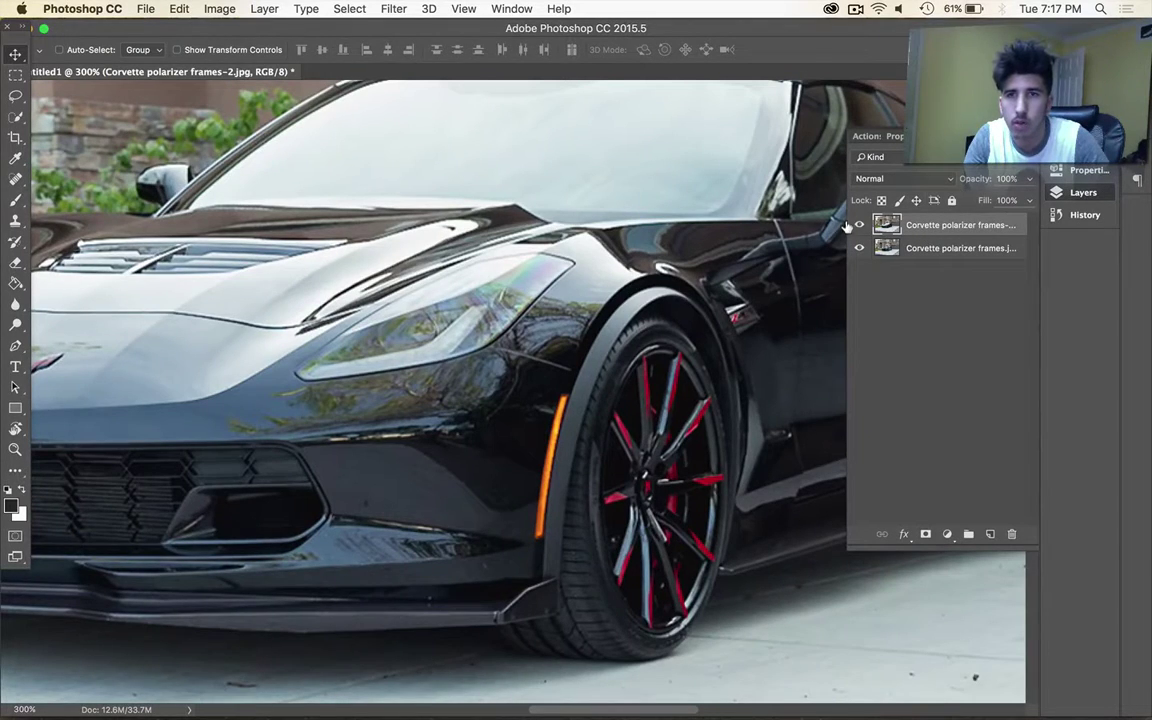
click(858, 225)
click(858, 225)
click(858, 225)
click(858, 225)
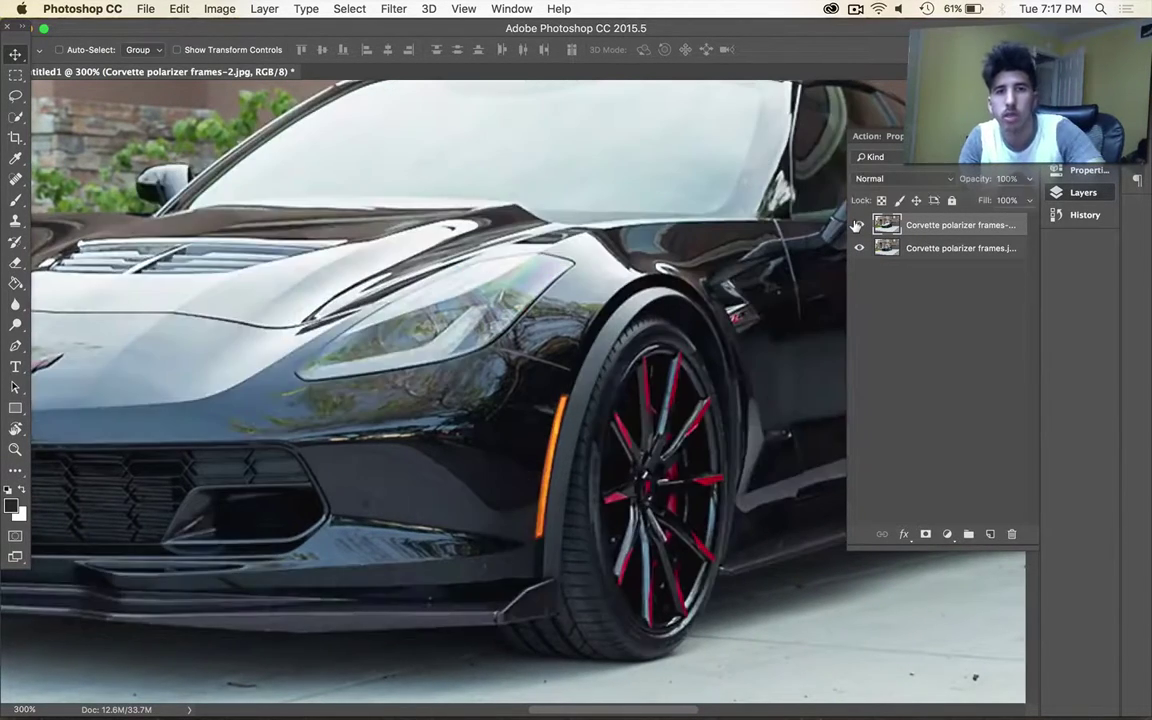
click(858, 225)
click(858, 225)
click(858, 225)
click(858, 225)
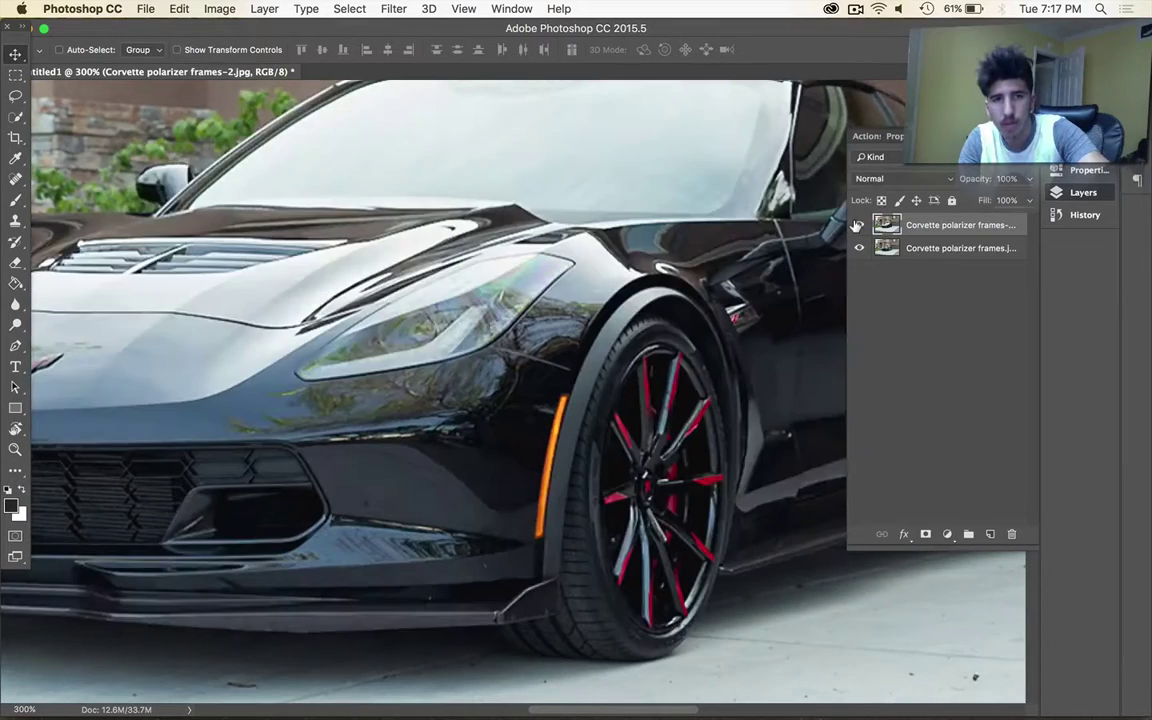
click(858, 225)
click(857, 225)
click(857, 225)
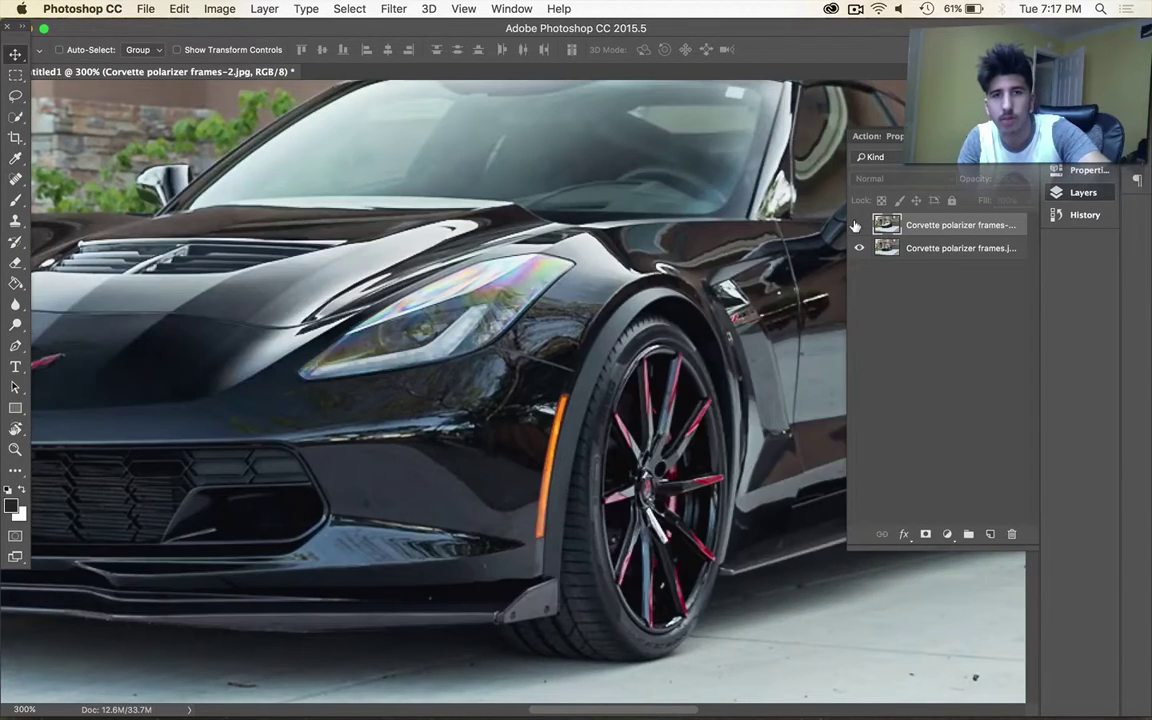
click(857, 225)
click(857, 225)
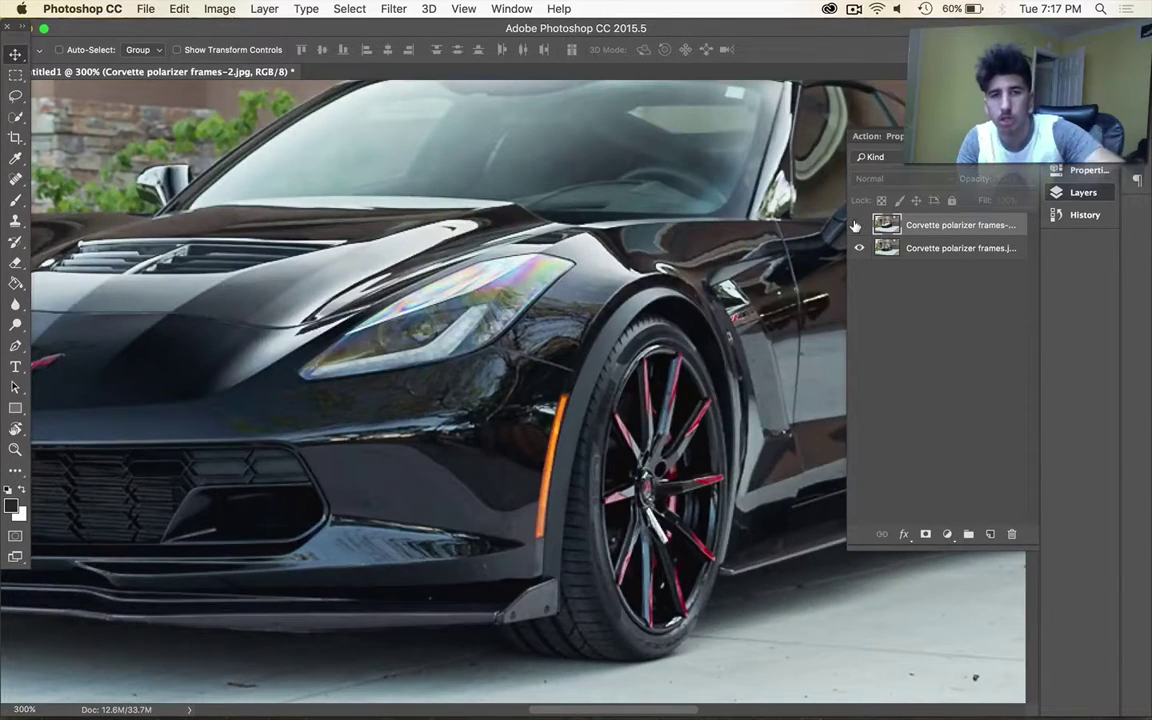
click(857, 225)
click(857, 225)
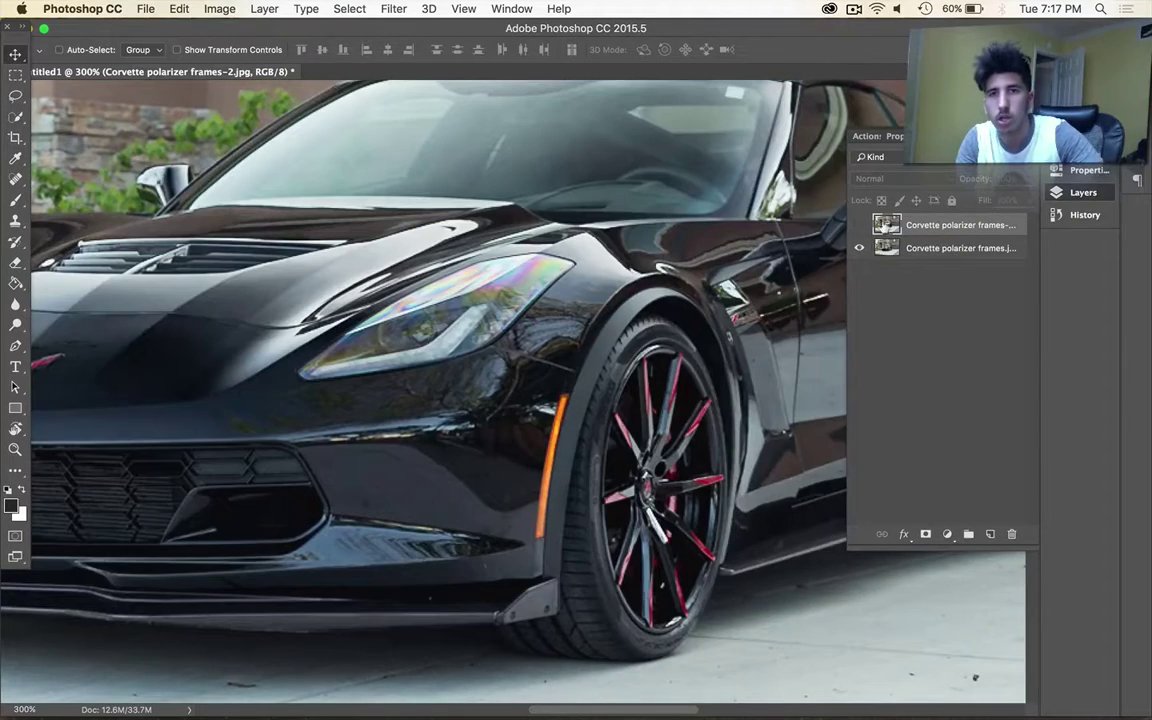
Undo the last two changes and toggle the top frame to compare windshield glare
key(super+z)
key(super+z)
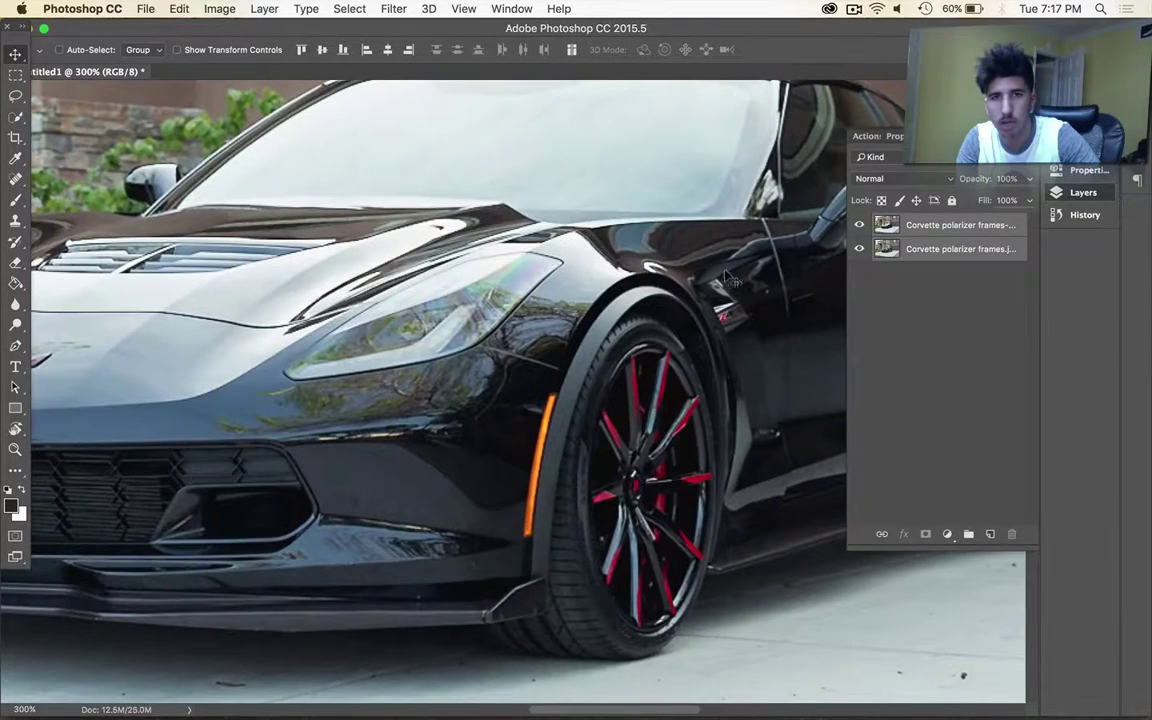
key(super+z)
click(857, 226)
click(857, 226)
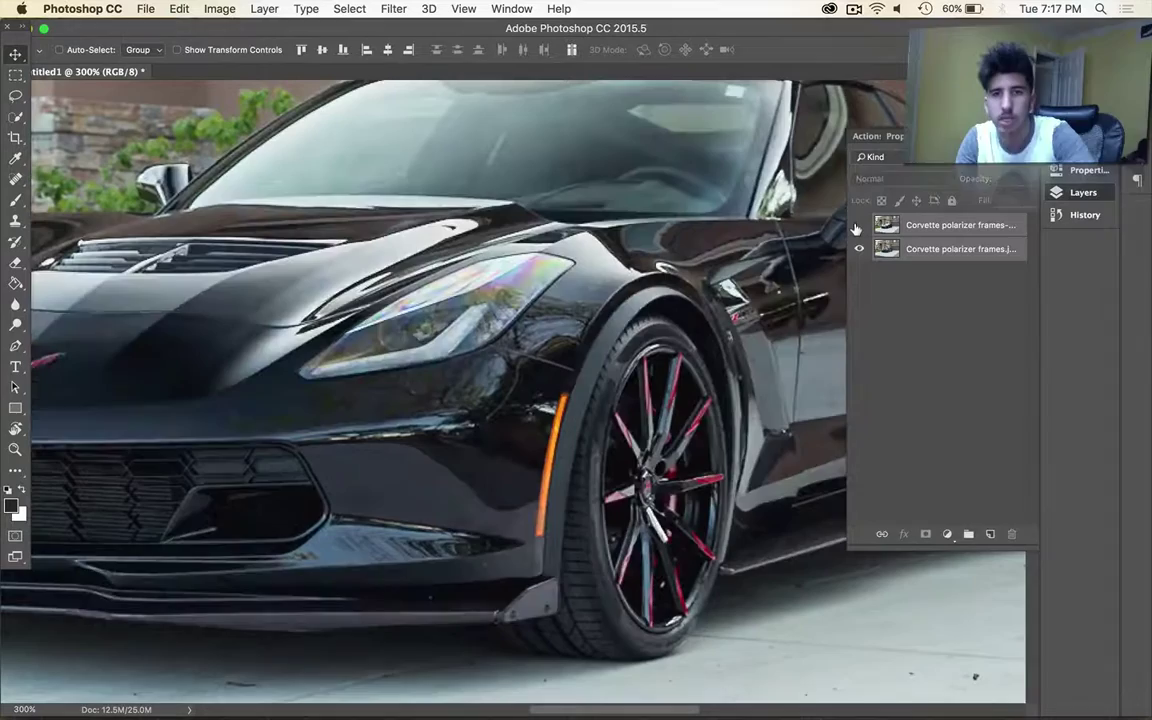
click(857, 226)
click(857, 226)
click(857, 226)
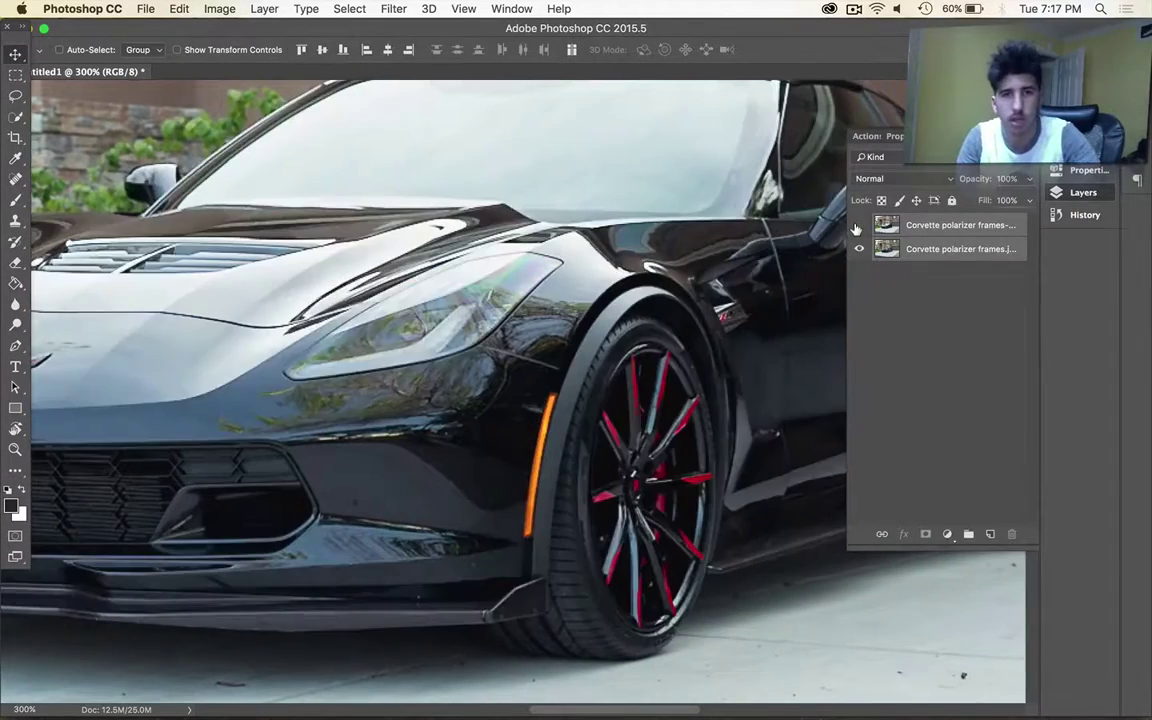
click(857, 226)
click(857, 226)
click(857, 226)
click(857, 226)
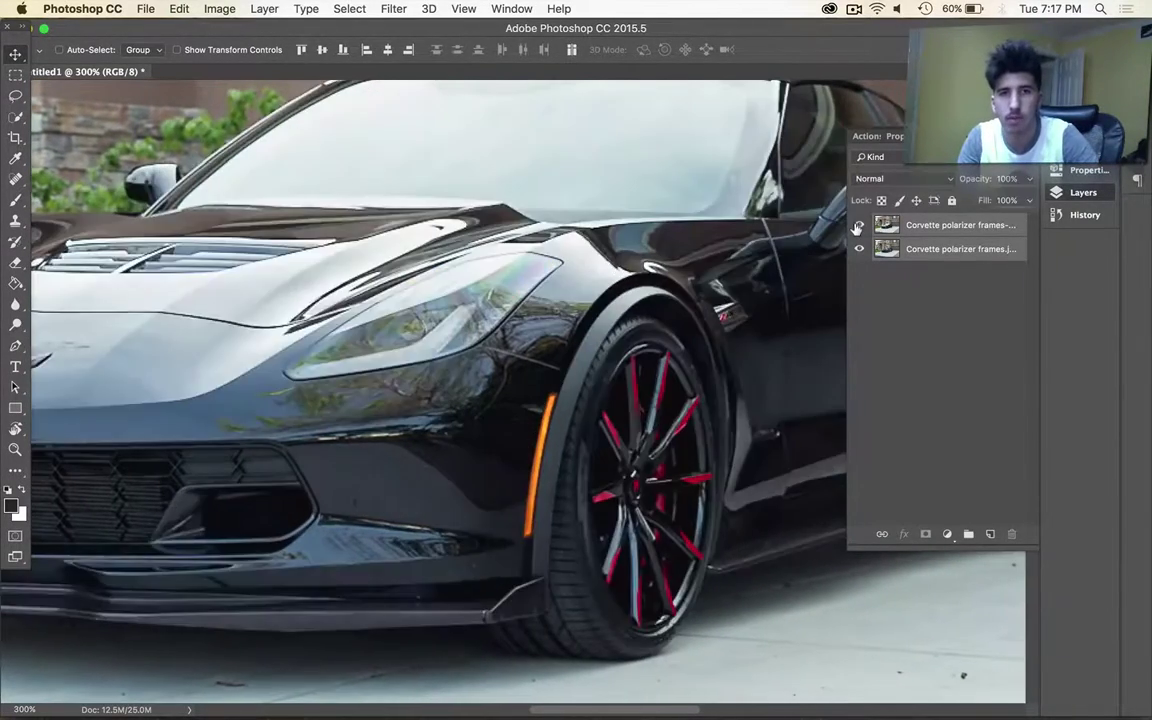
click(857, 226)
click(857, 226)
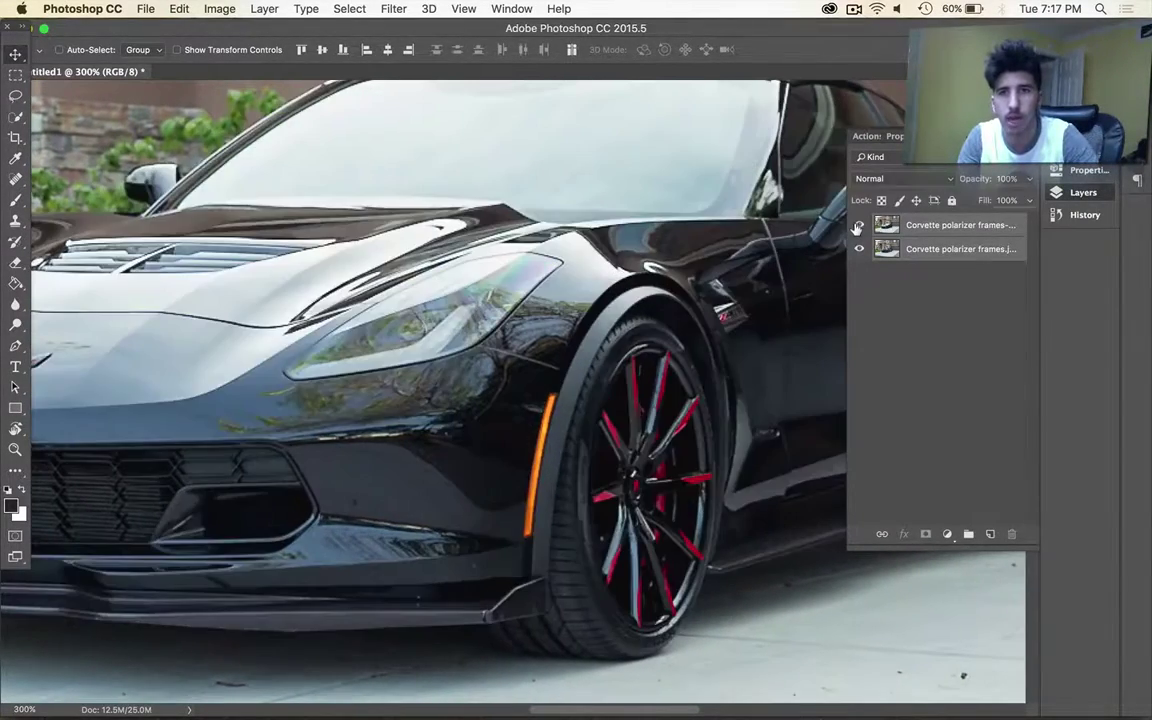
Auto-align the two Corvette layers again with Auto projection
click(560, 8)
click(690, 50)
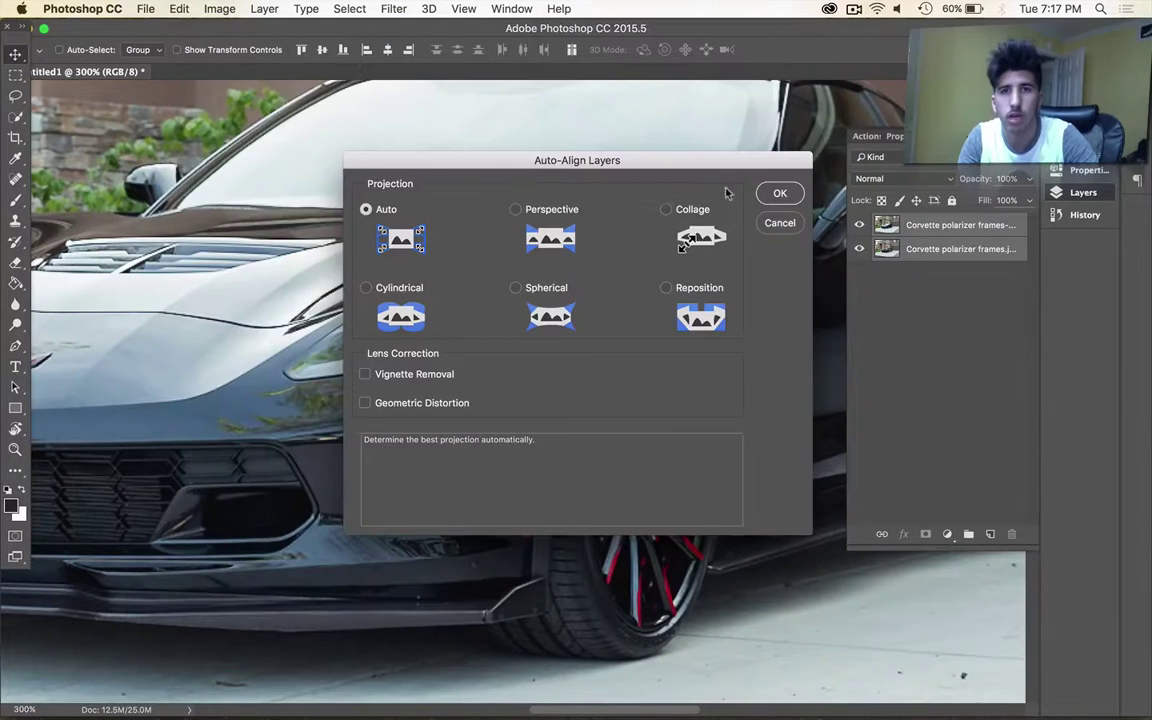
click(778, 194)
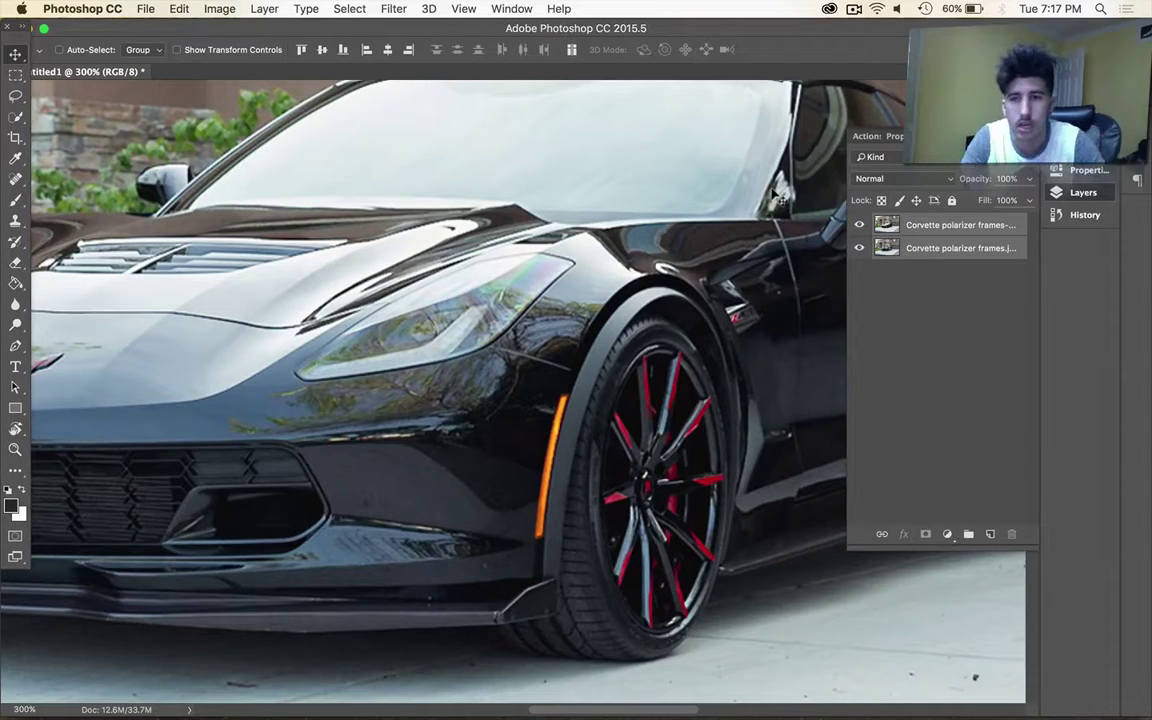
Zoom to 100%, pick the Rectangular Marquee, and toggle the top frame to compare glare
key(super+1)
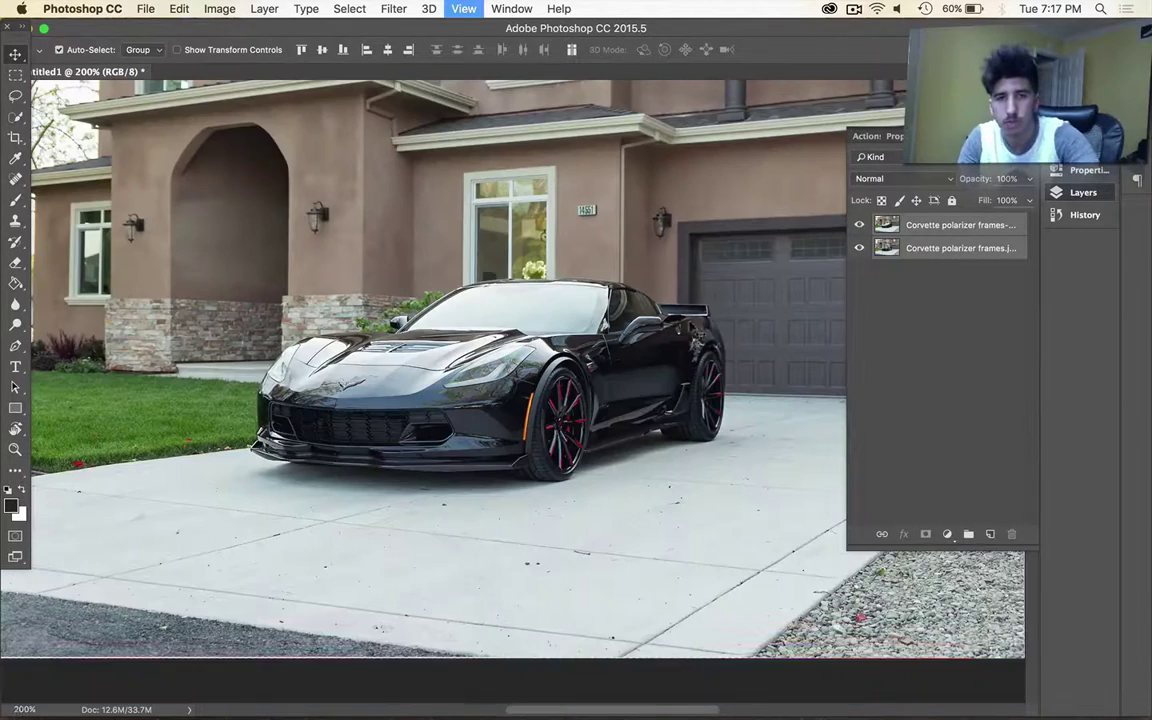
key(m)
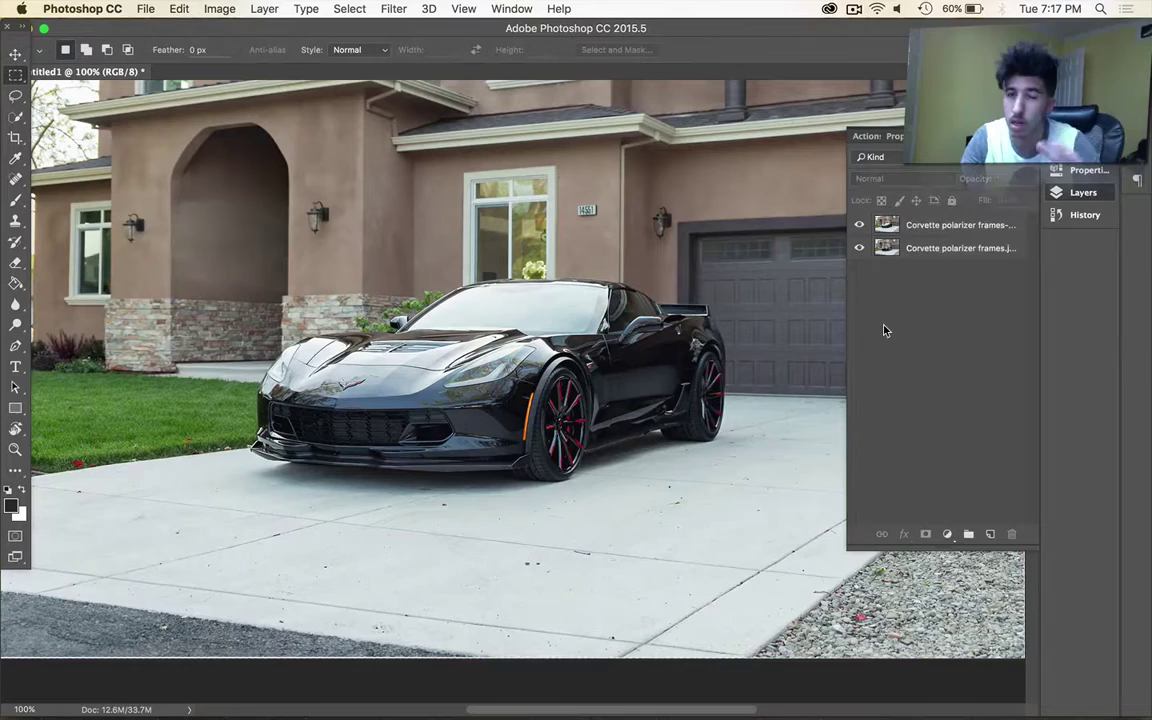
click(858, 224)
click(857, 224)
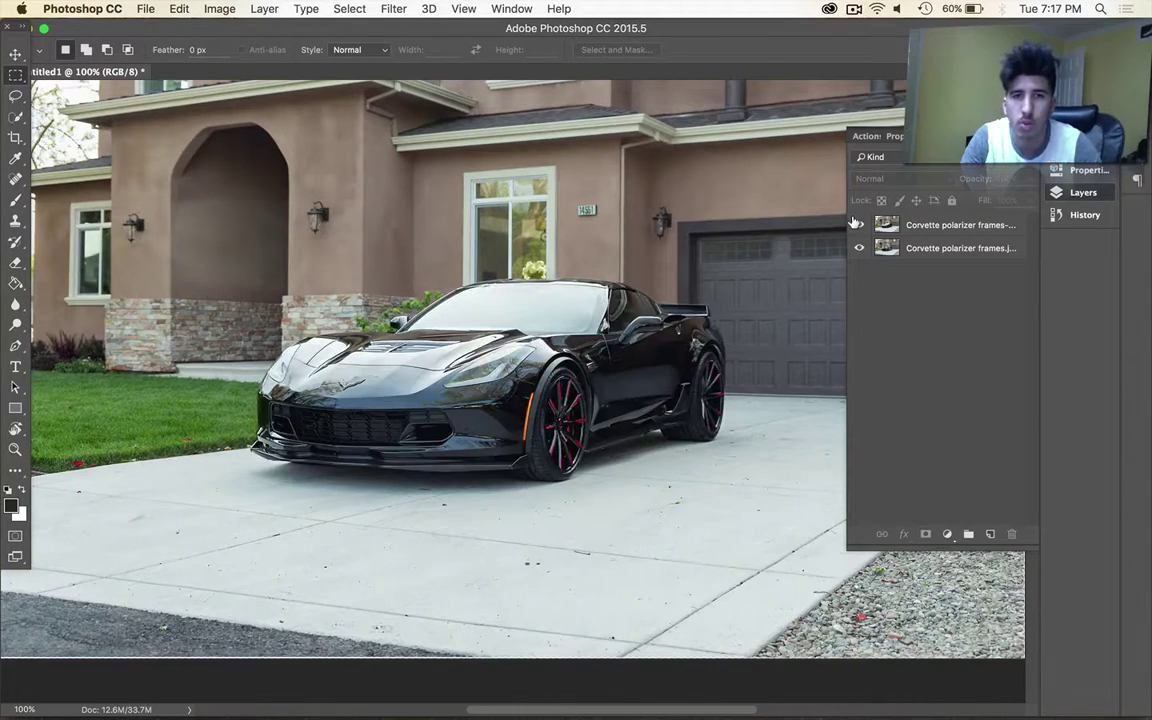
click(859, 224)
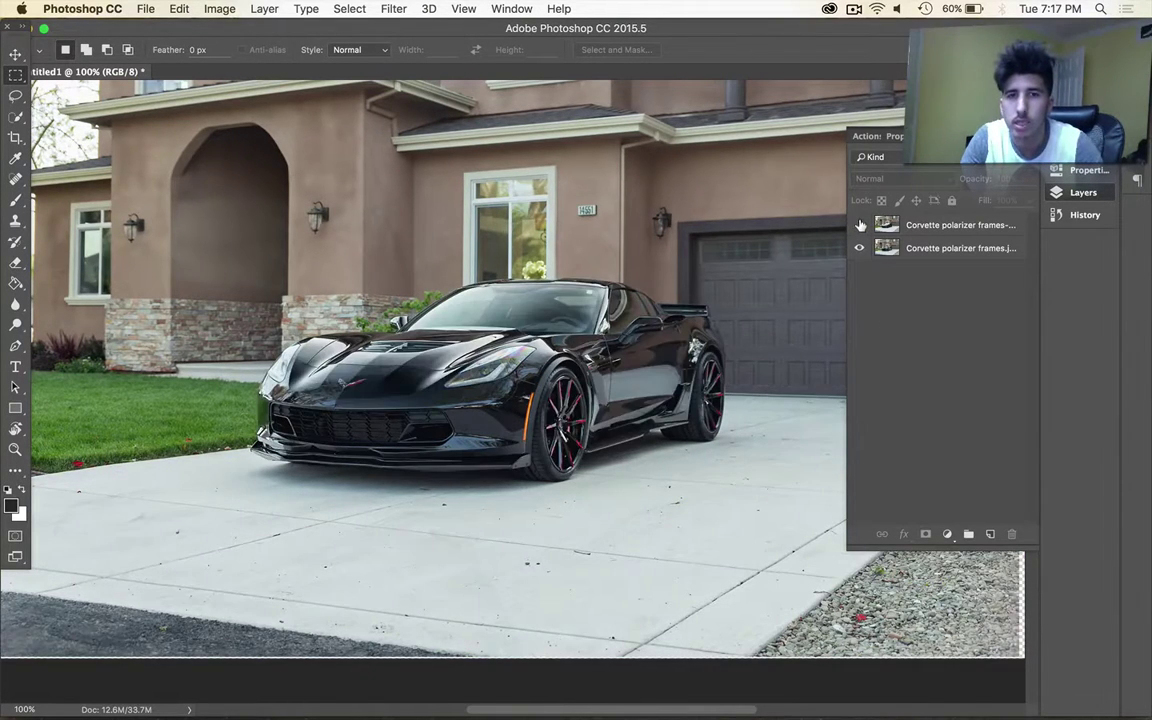
click(859, 224)
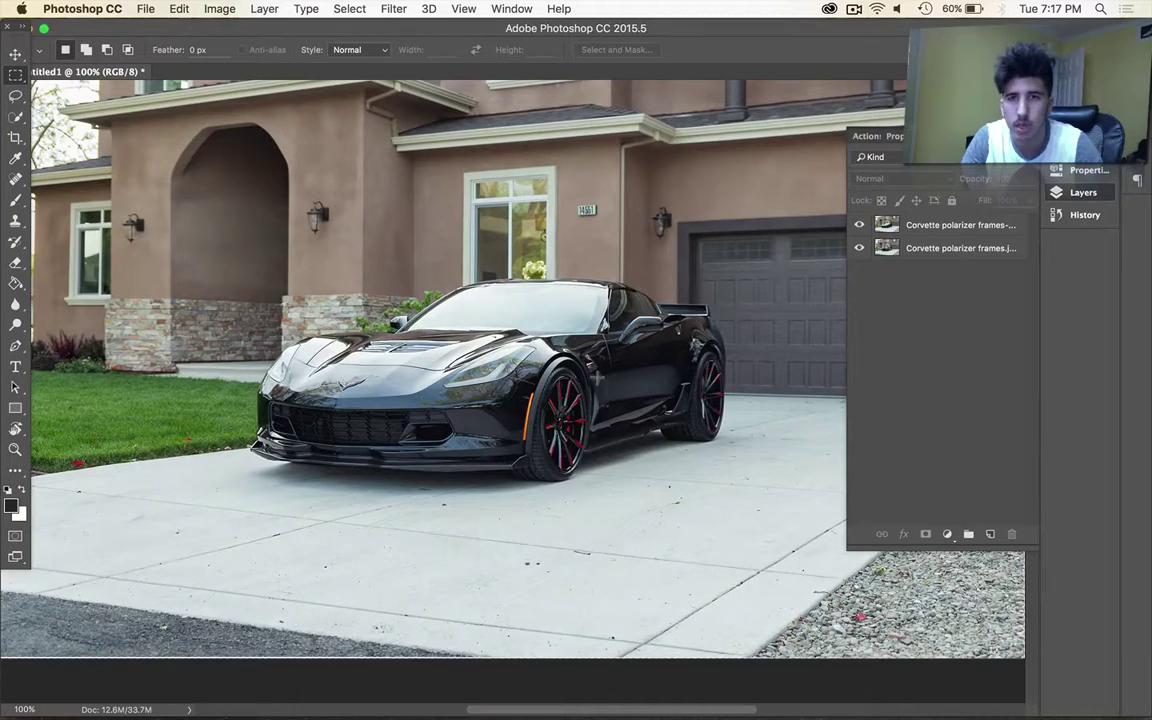
Rename the top layer 'driver door' and hide it
double_click(937, 224)
text(driver door)
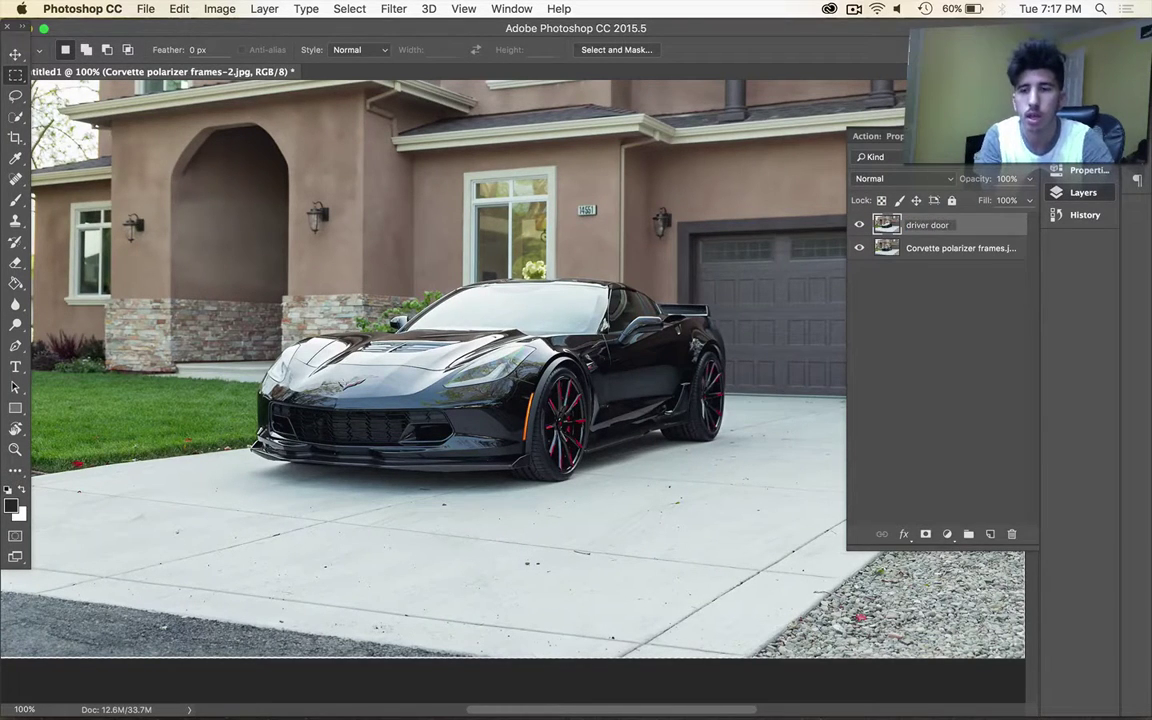
key(Return)
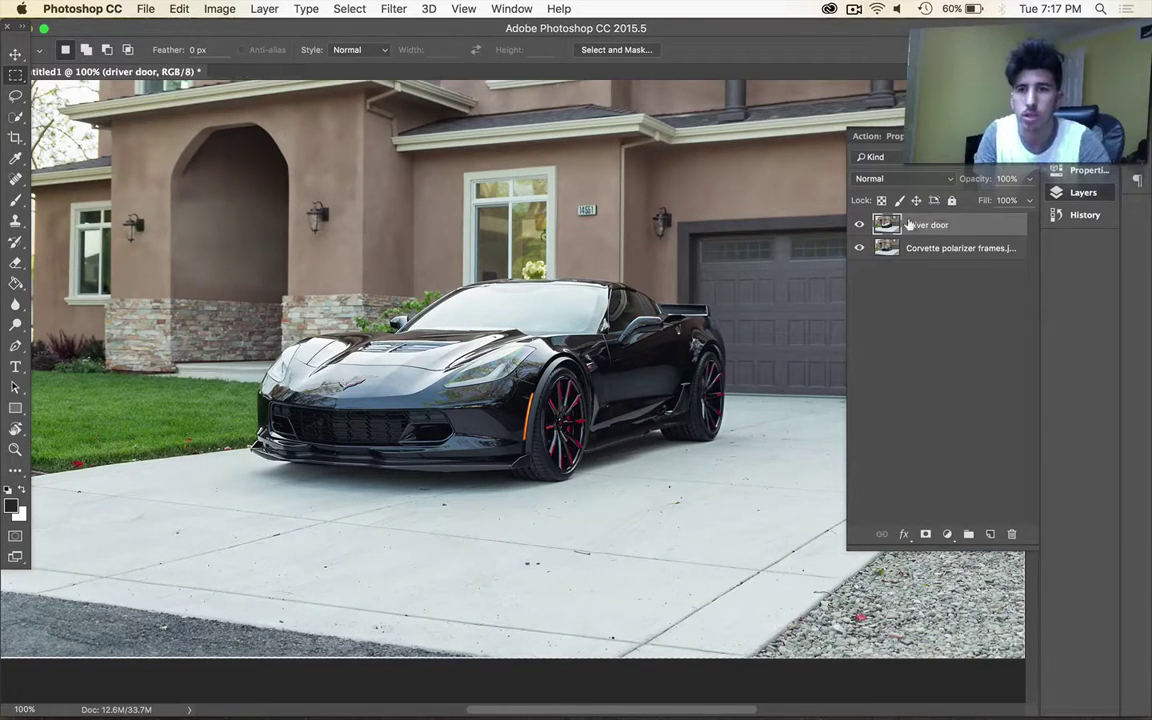
click(859, 224)
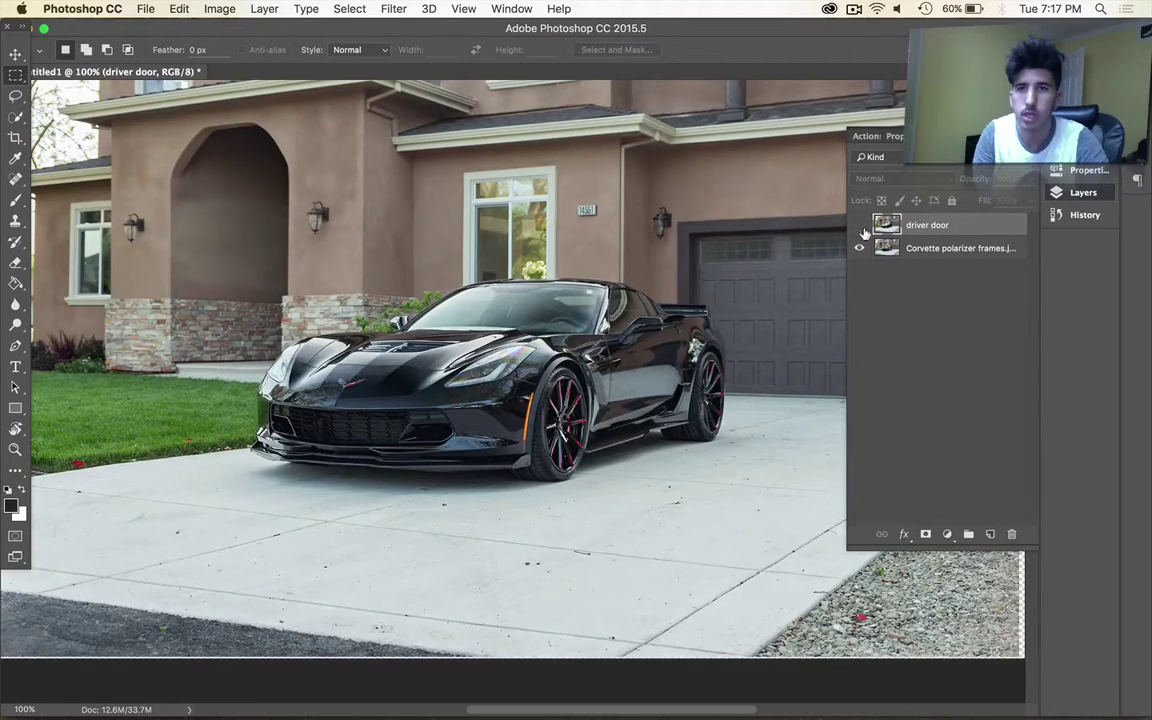
Rename the lower layer 'windshield and hood', then compare frames and show 'driver door' again
double_click(911, 249)
text(wind)
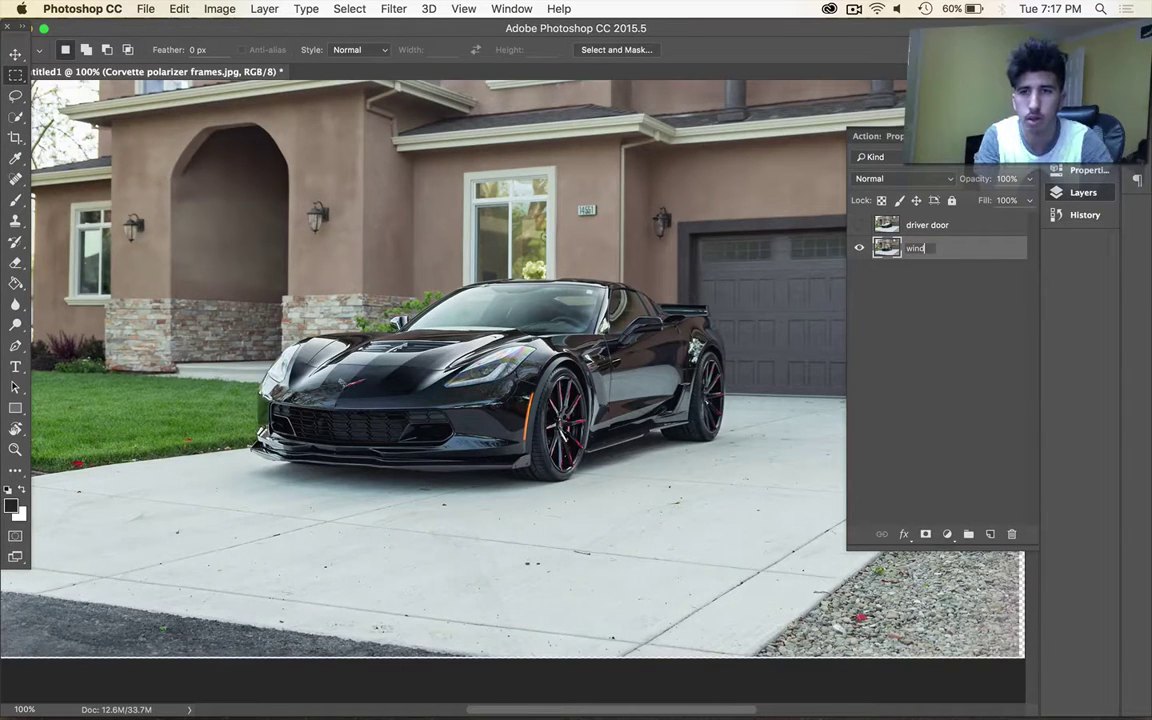
text(shield and hood)
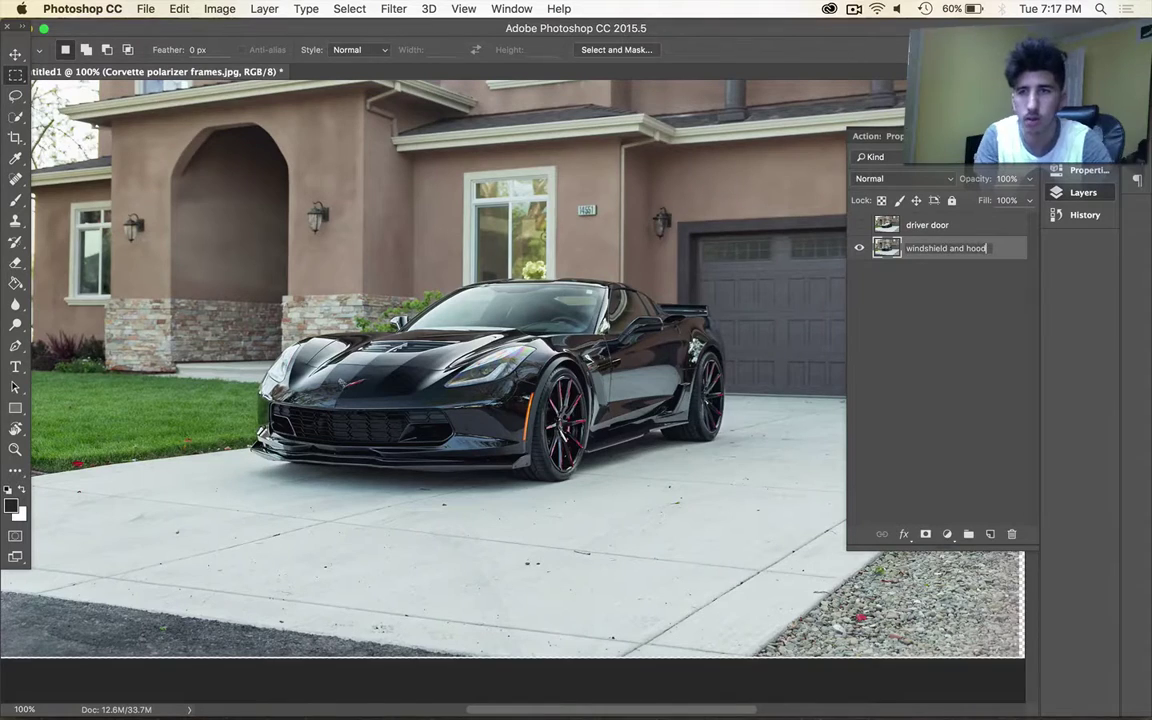
key(Return)
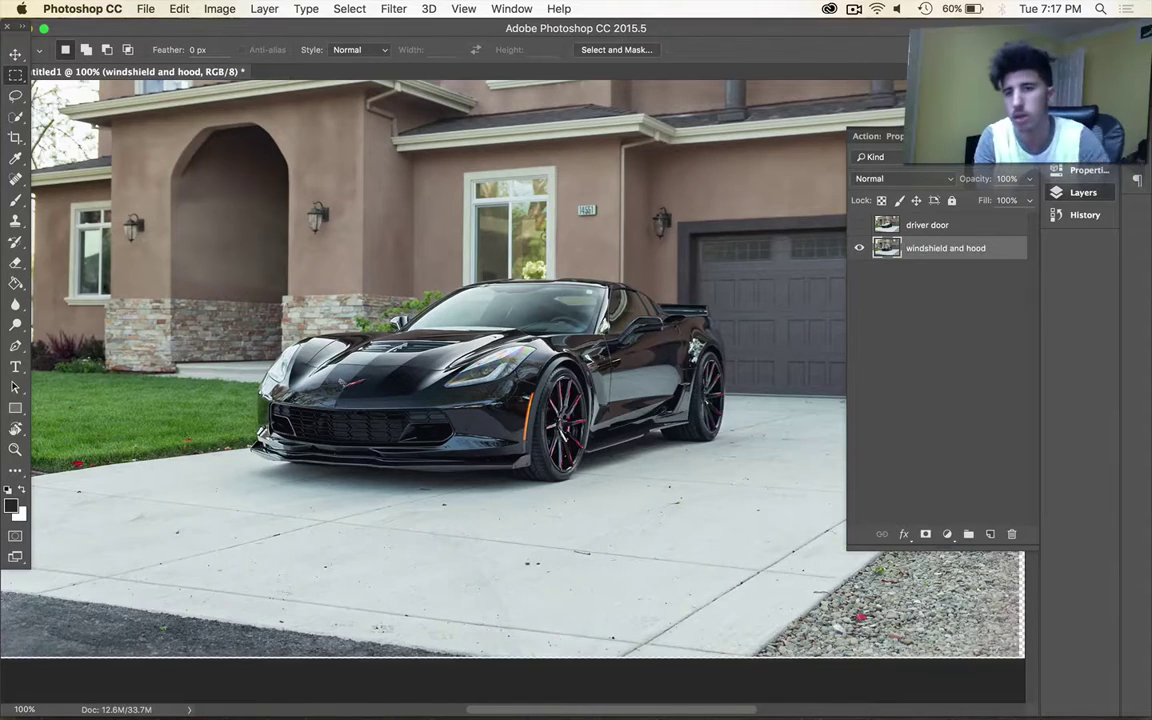
click(858, 224)
click(858, 224)
click(857, 221)
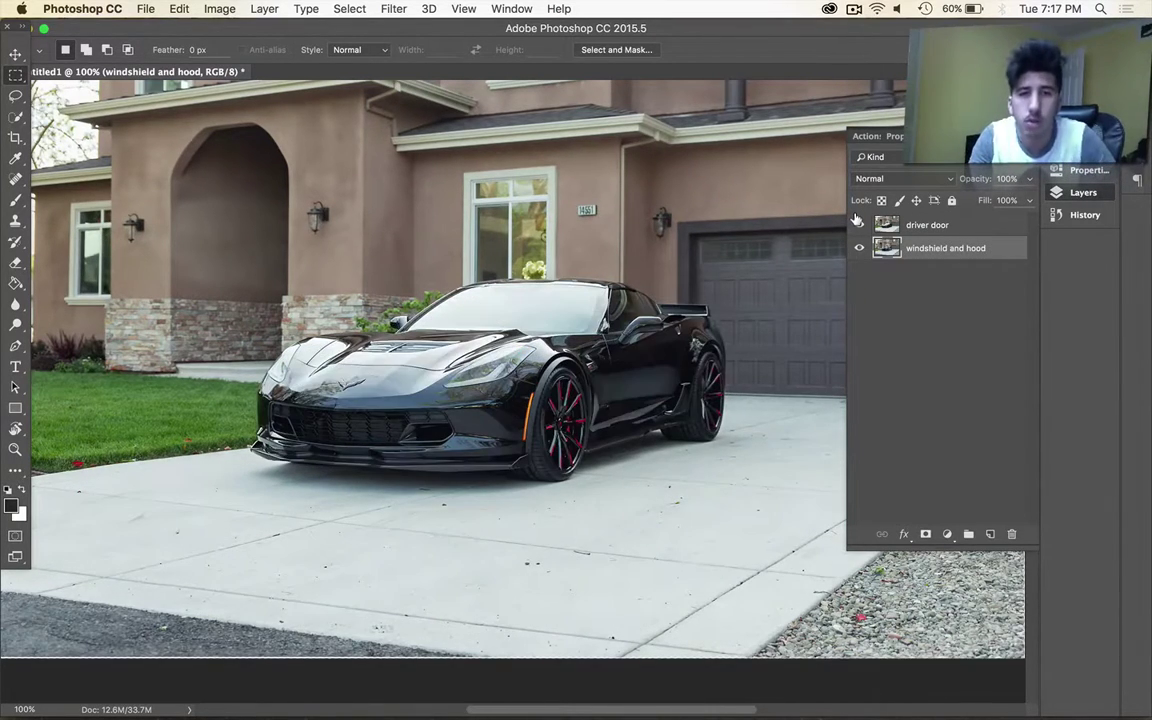
Toggle 'driver door' to compare hood and windshield, then leave it visible and selected
click(857, 221)
click(857, 221)
click(857, 221)
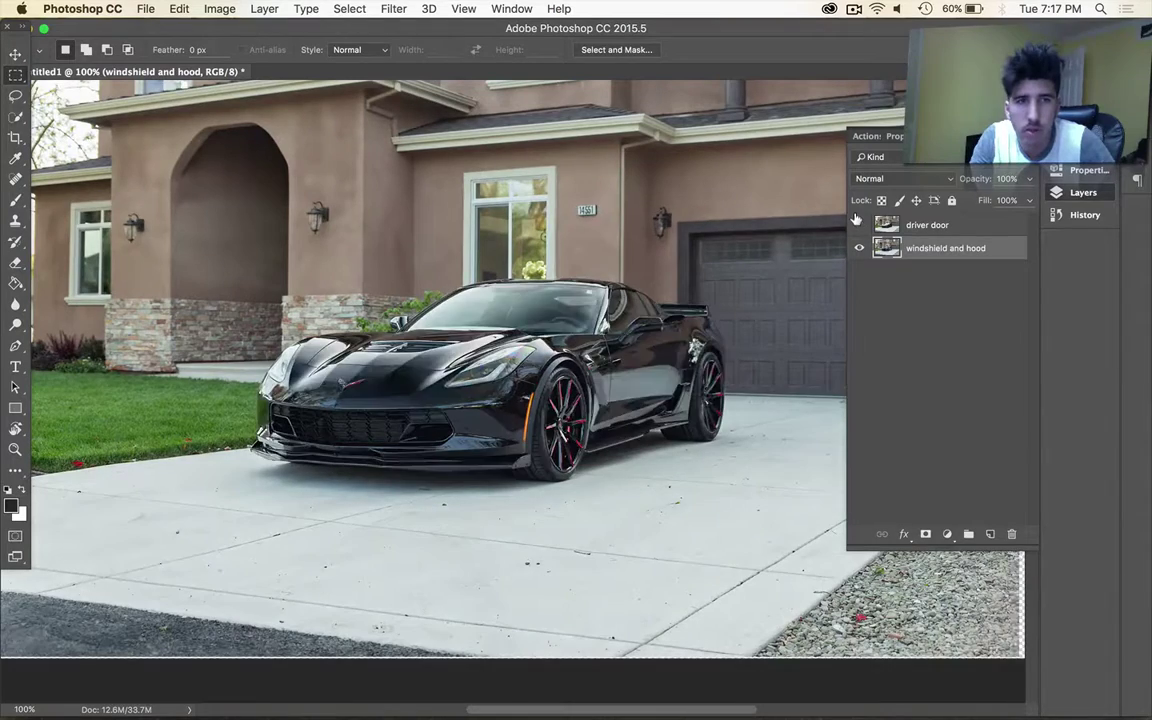
click(857, 221)
click(857, 221)
click(857, 221)
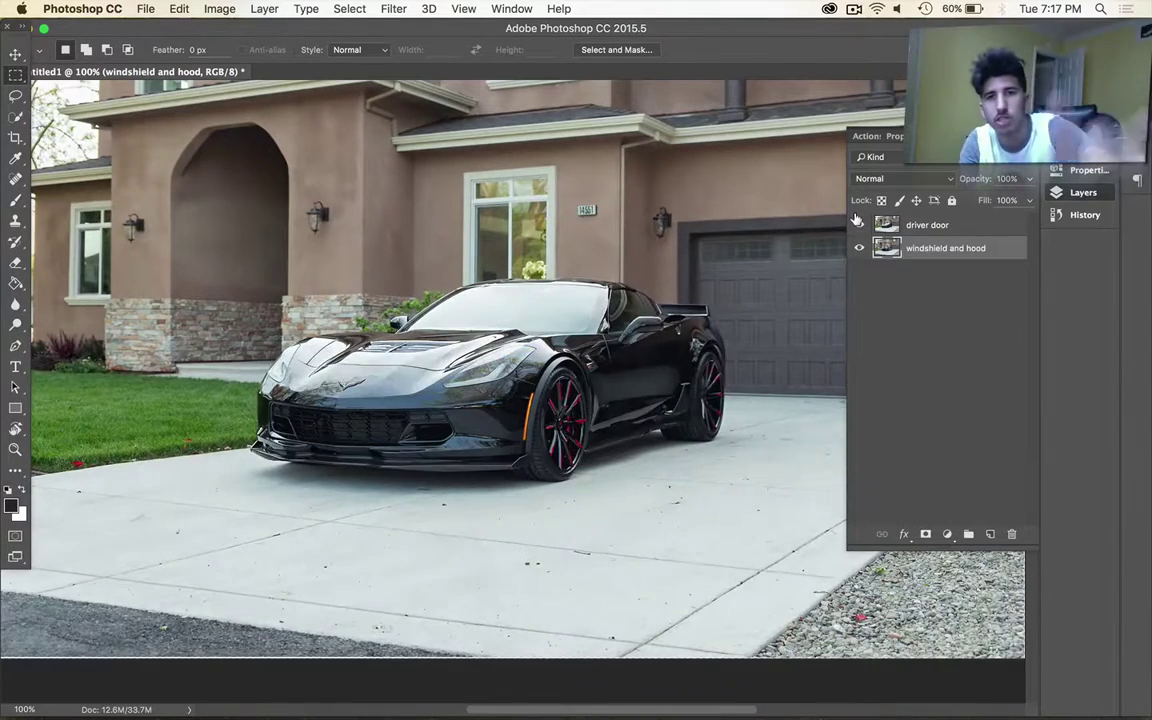
click(857, 221)
click(857, 221)
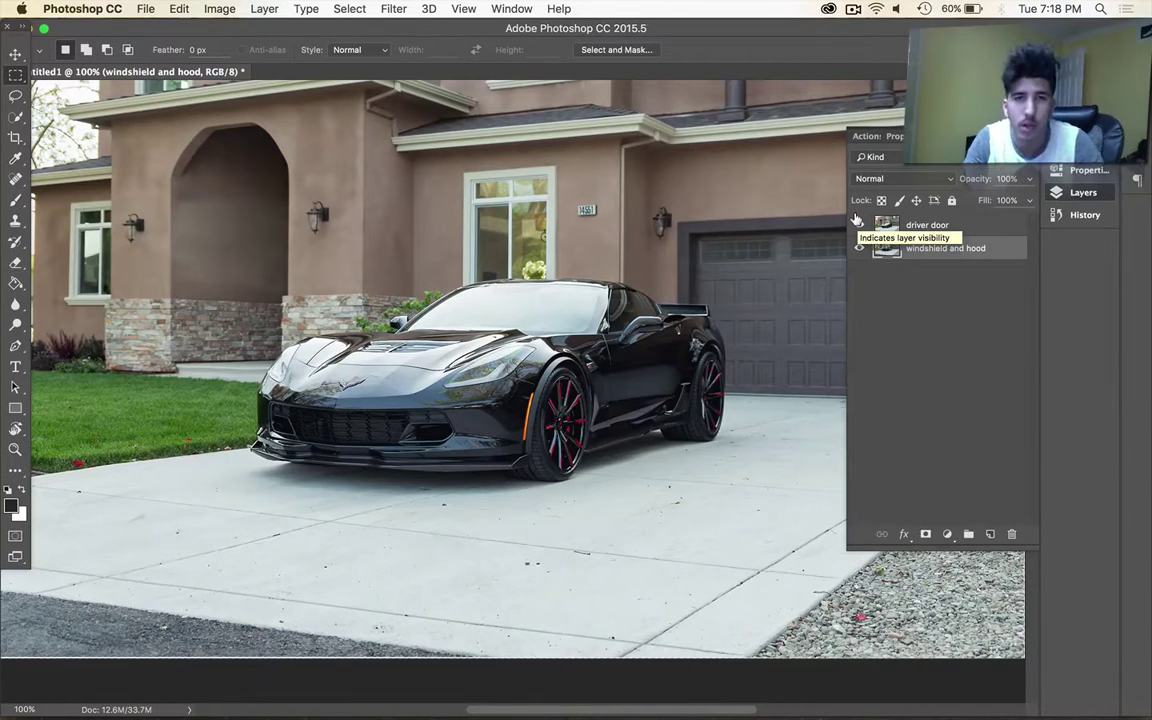
click(858, 224)
click(887, 227)
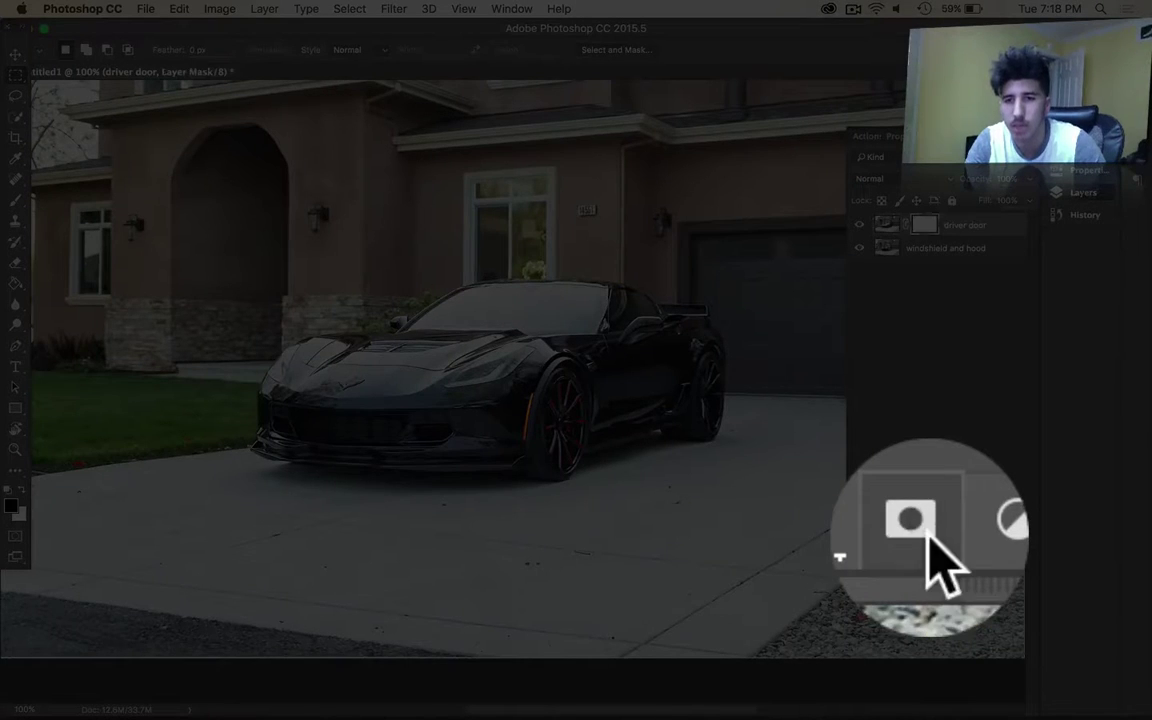
Add a white layer mask to 'driver door', choose the Brush tool, and set black as foreground
click(925, 534)
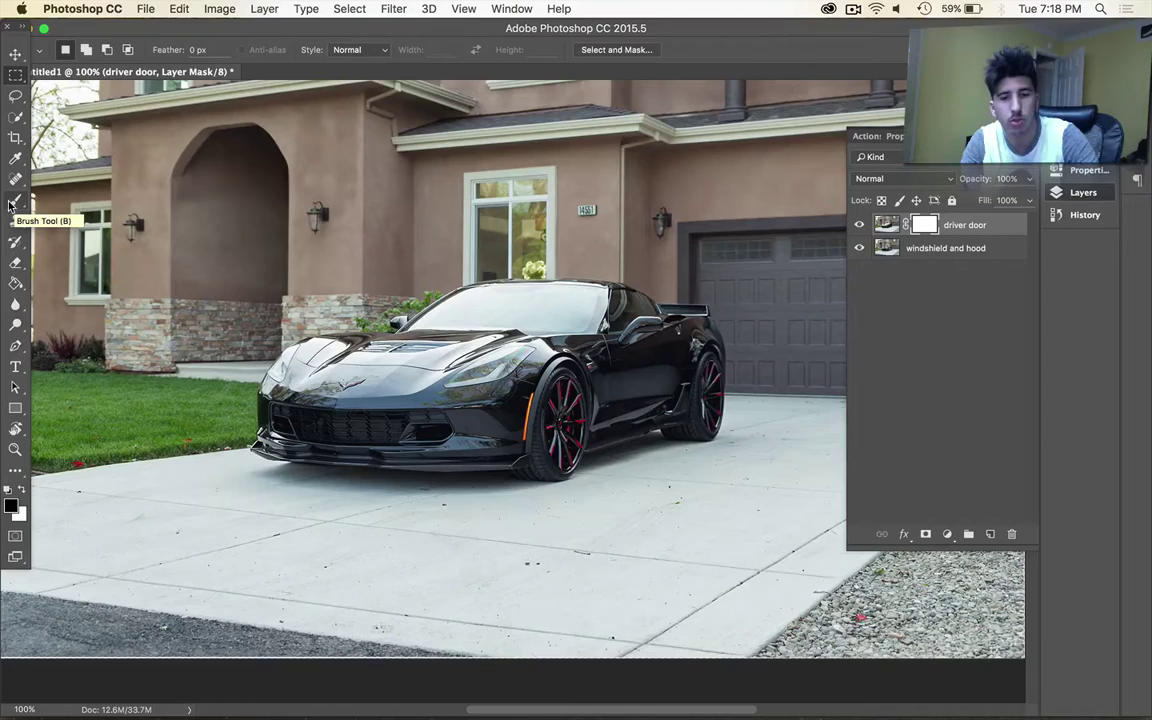
click(10, 202)
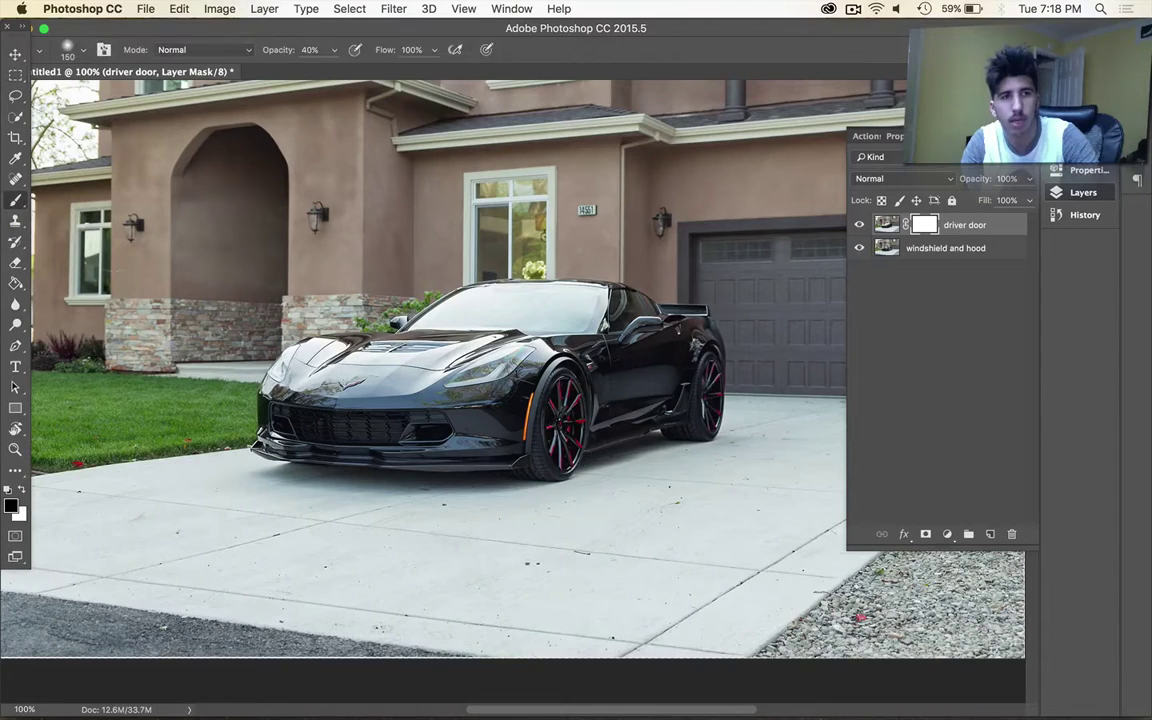
click(12, 508)
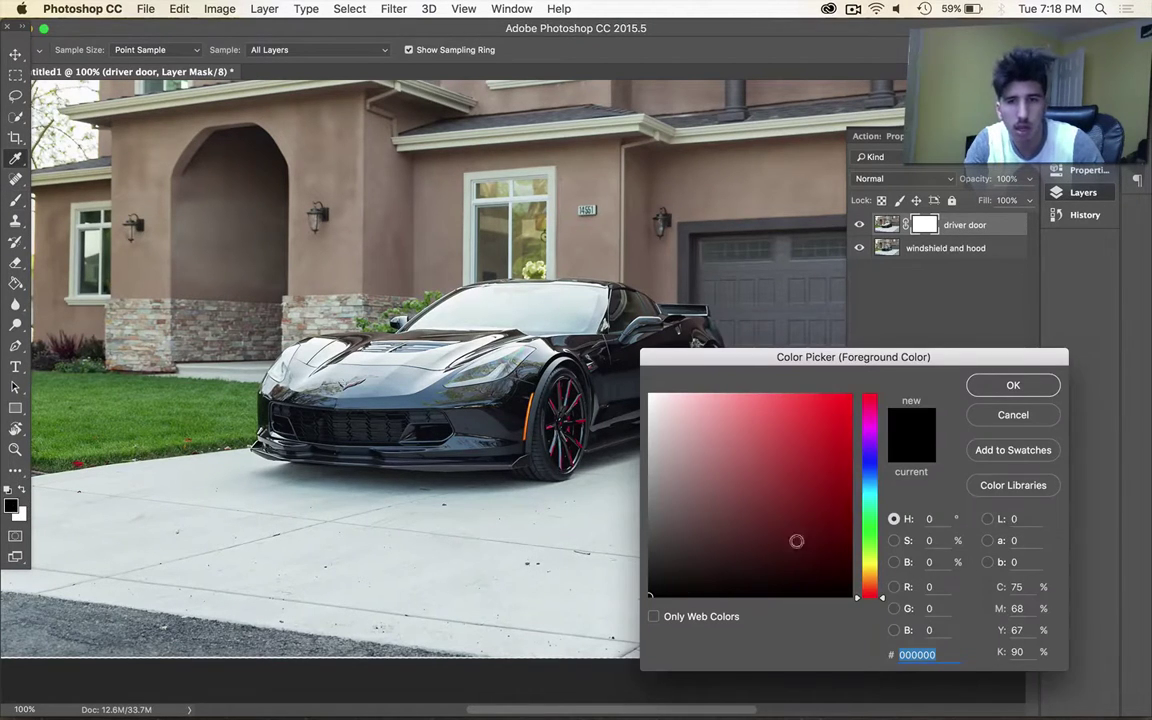
click(818, 430)
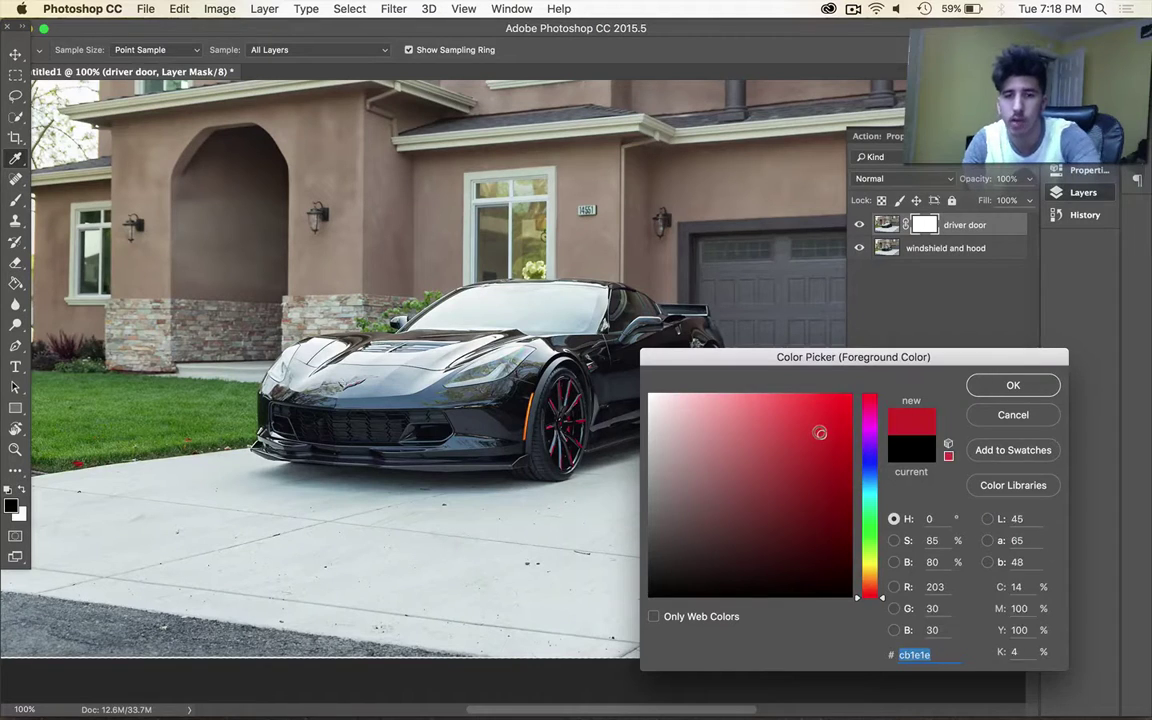
key(Return)
key(x)
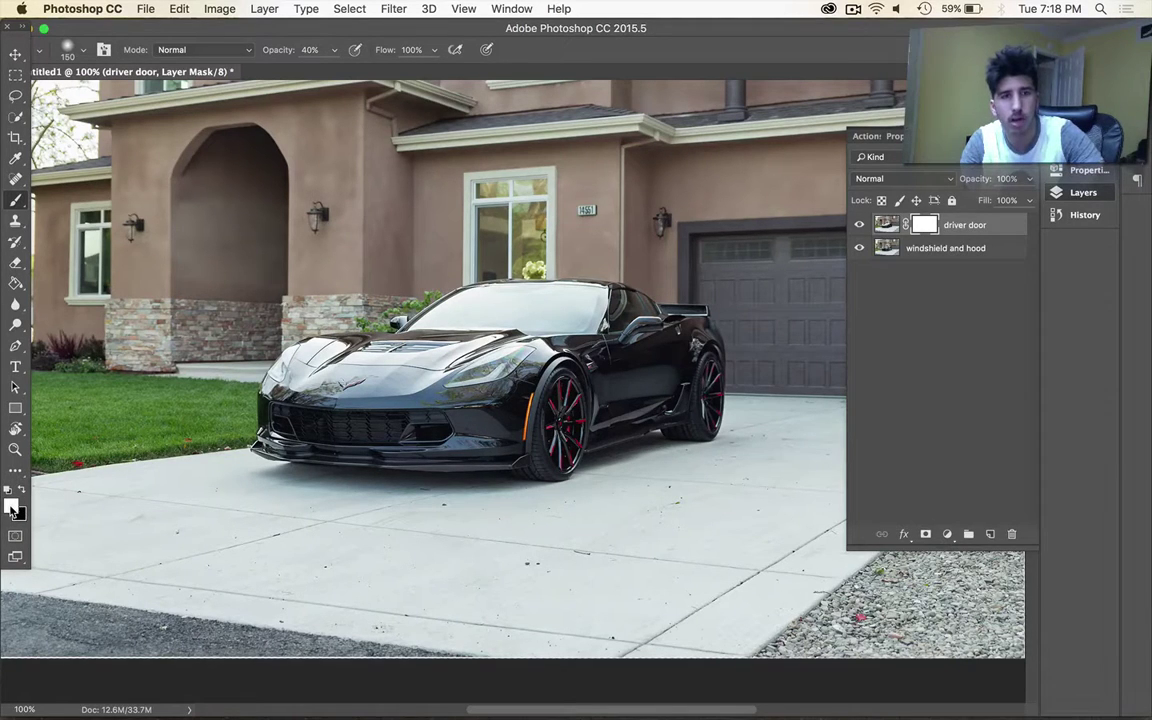
key(x)
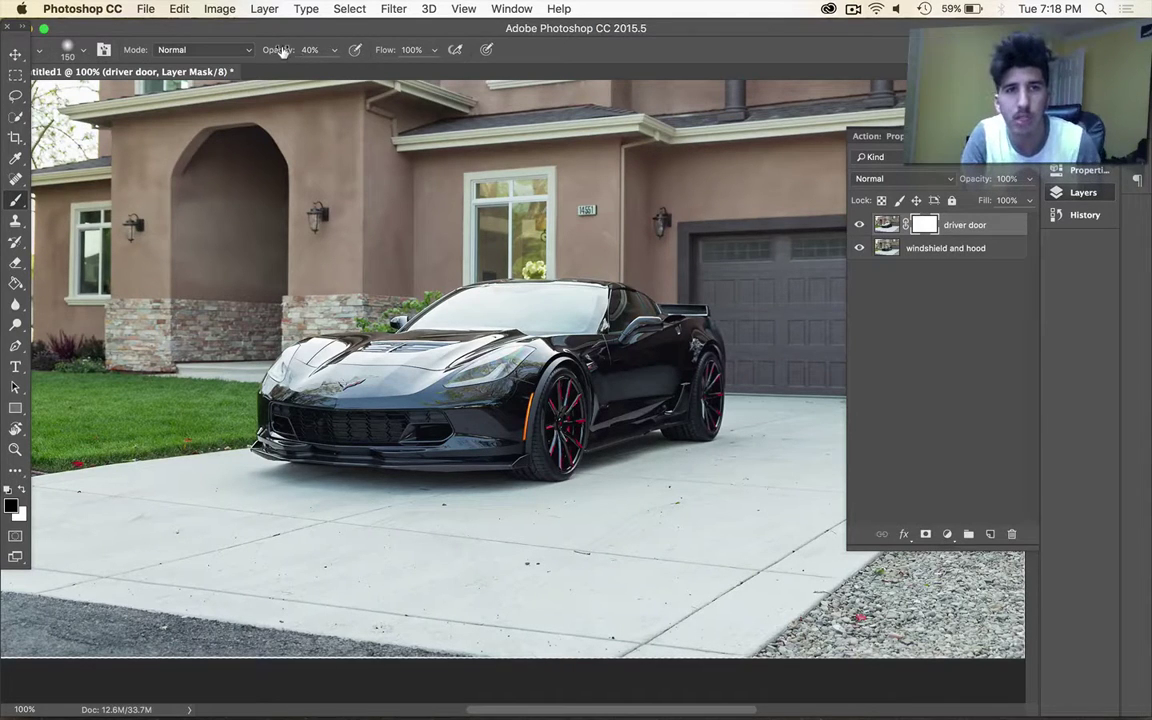
Raise brush opacity to 81% and paint black over the windshield and hood on the mask
drag(279, 50, 317, 52)
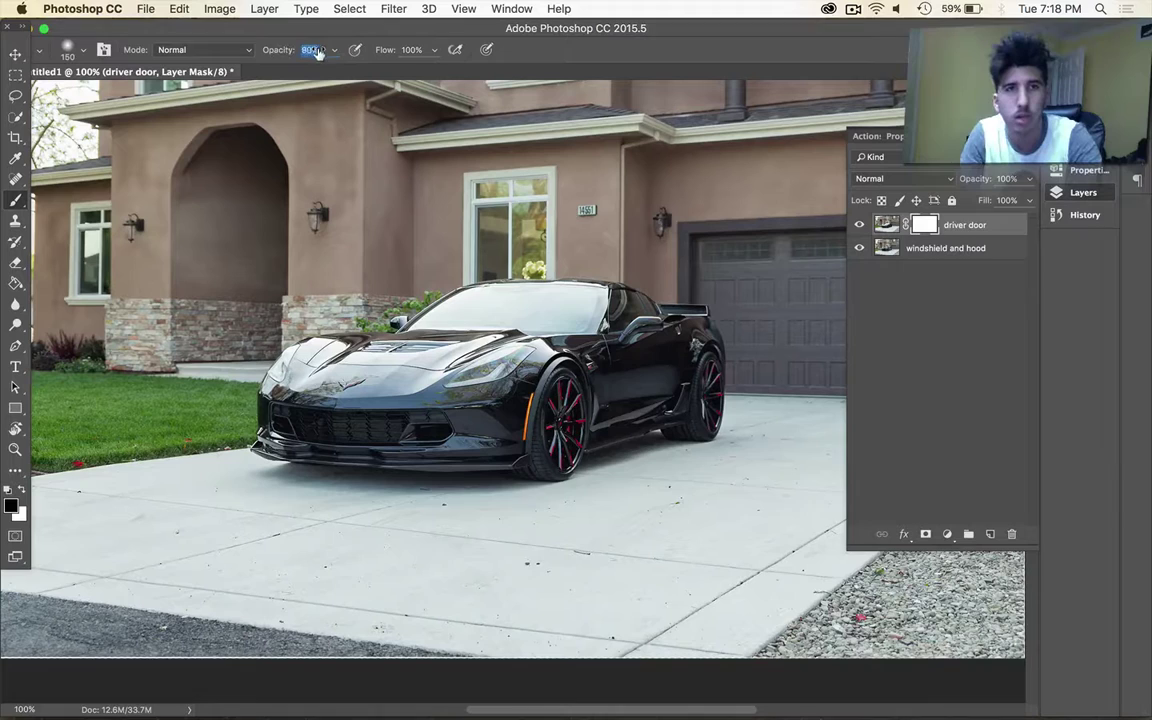
mouse_move(470, 283)
mouse_down()
mouse_move(535, 285)
mouse_move(405, 297)
mouse_move(565, 275)
mouse_move(480, 262)
mouse_move(410, 280)
mouse_move(350, 330)
mouse_move(270, 330)
mouse_up()
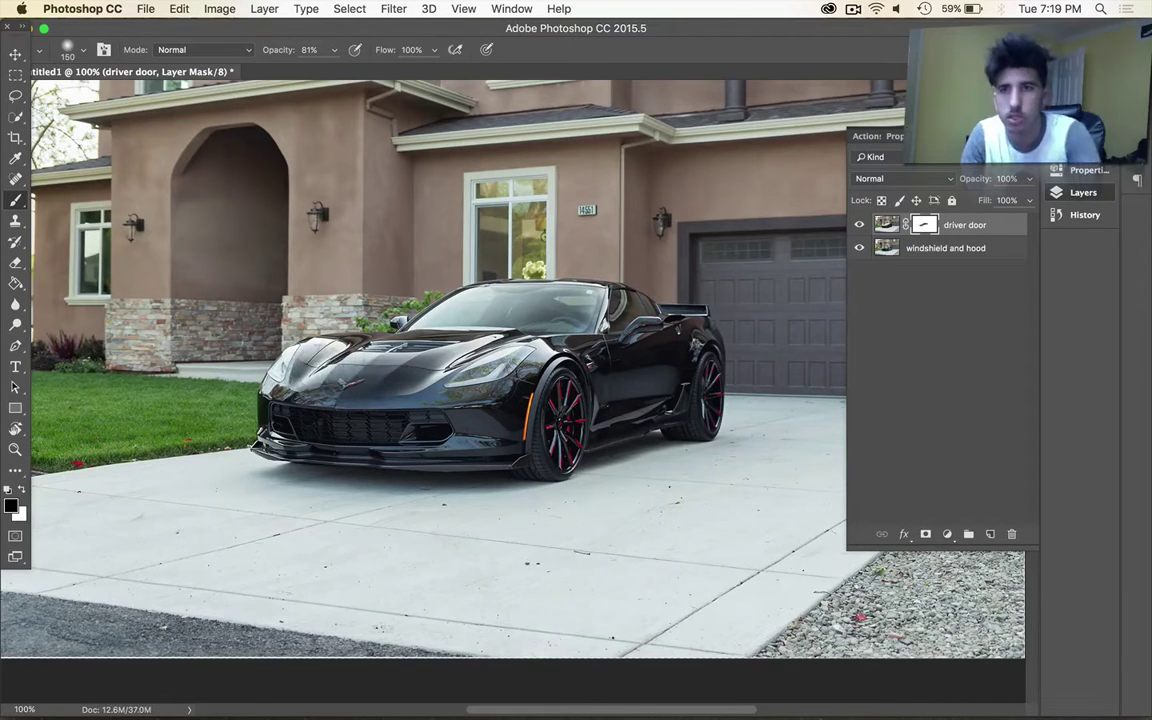
mouse_move(472, 366)
mouse_down()
mouse_move(413, 372)
mouse_move(458, 330)
mouse_move(390, 347)
mouse_move(262, 340)
mouse_move(305, 312)
mouse_up()
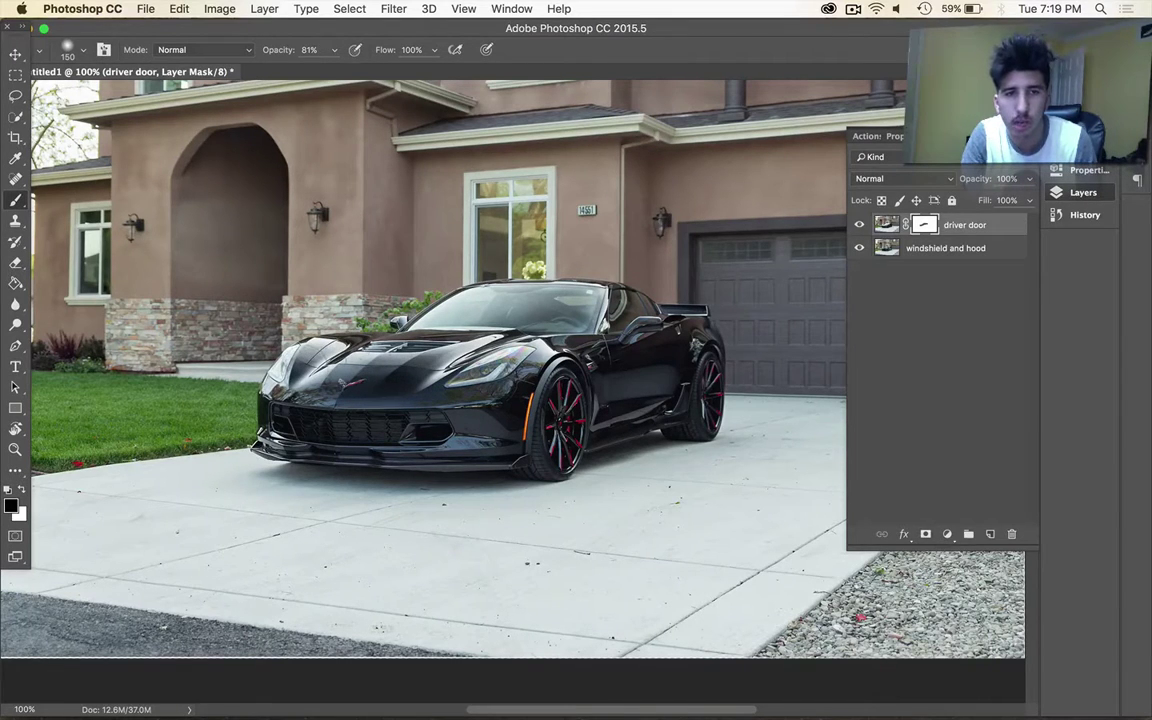
drag(420, 282, 540, 275)
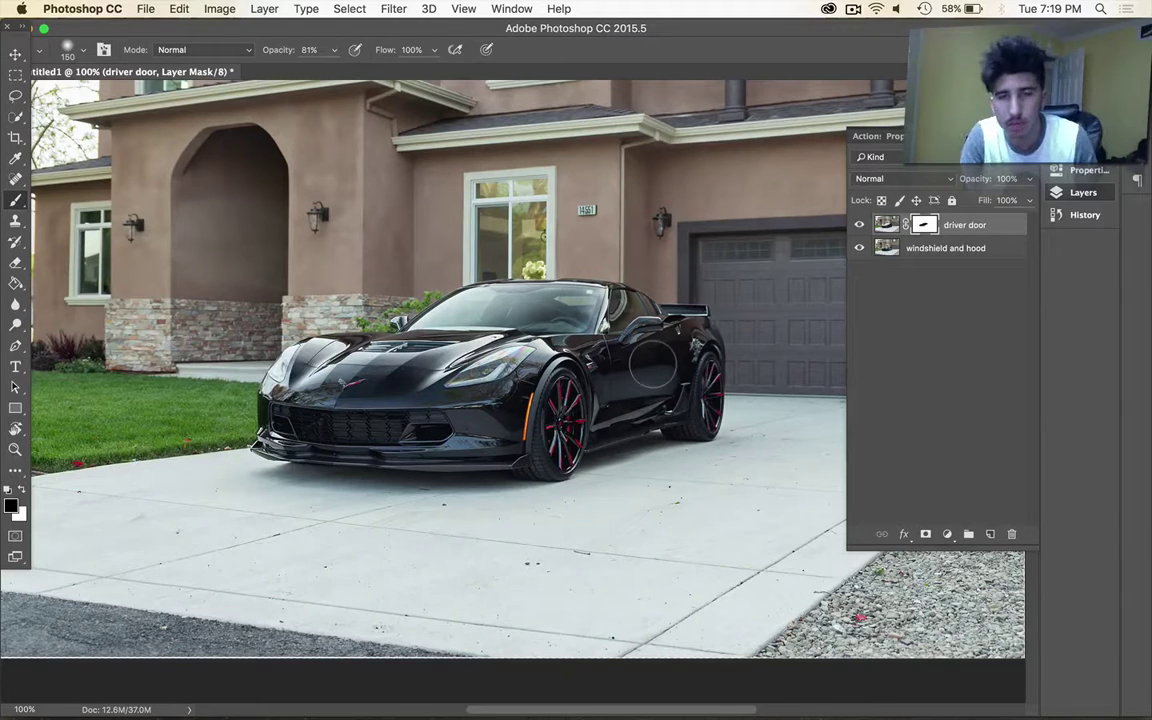
mouse_move(590, 330)
mouse_down()
mouse_move(560, 380)
mouse_move(570, 350)
mouse_move(595, 375)
mouse_move(593, 314)
mouse_move(565, 375)
mouse_move(603, 358)
mouse_move(650, 366)
mouse_move(585, 332)
mouse_move(612, 315)
mouse_up()
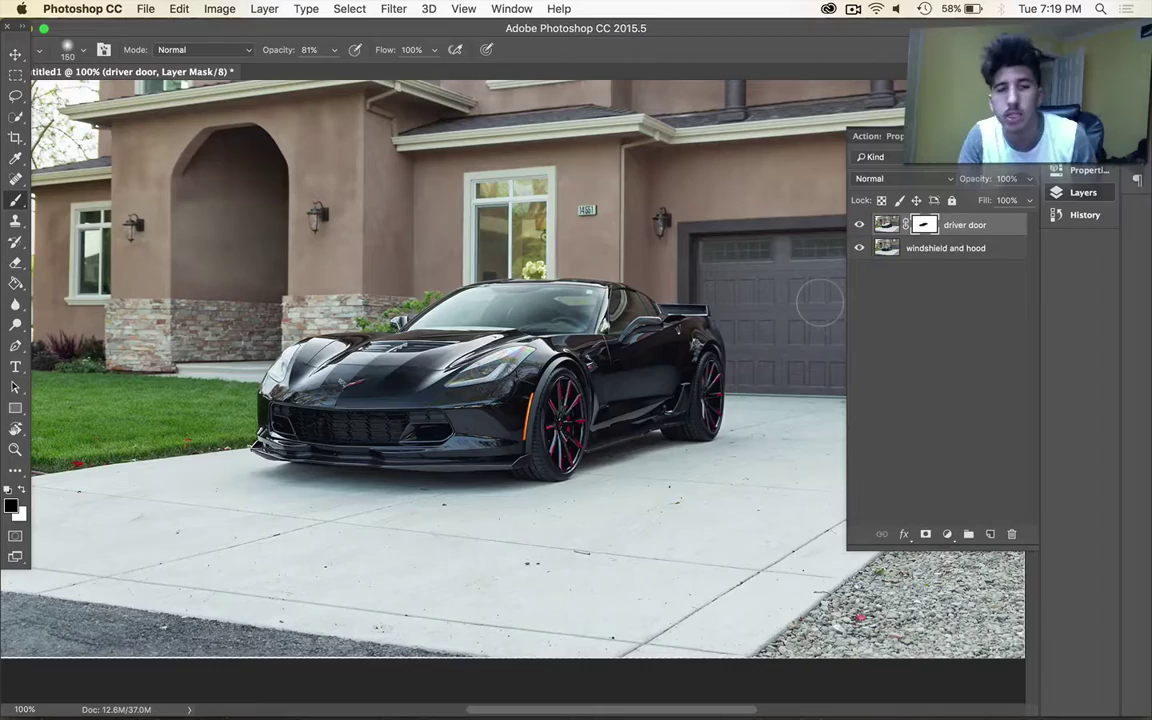
Zoom into the windshield, shrink the brush from 150 to 60, and zoom back out
scroll(588, 306, up, 5)
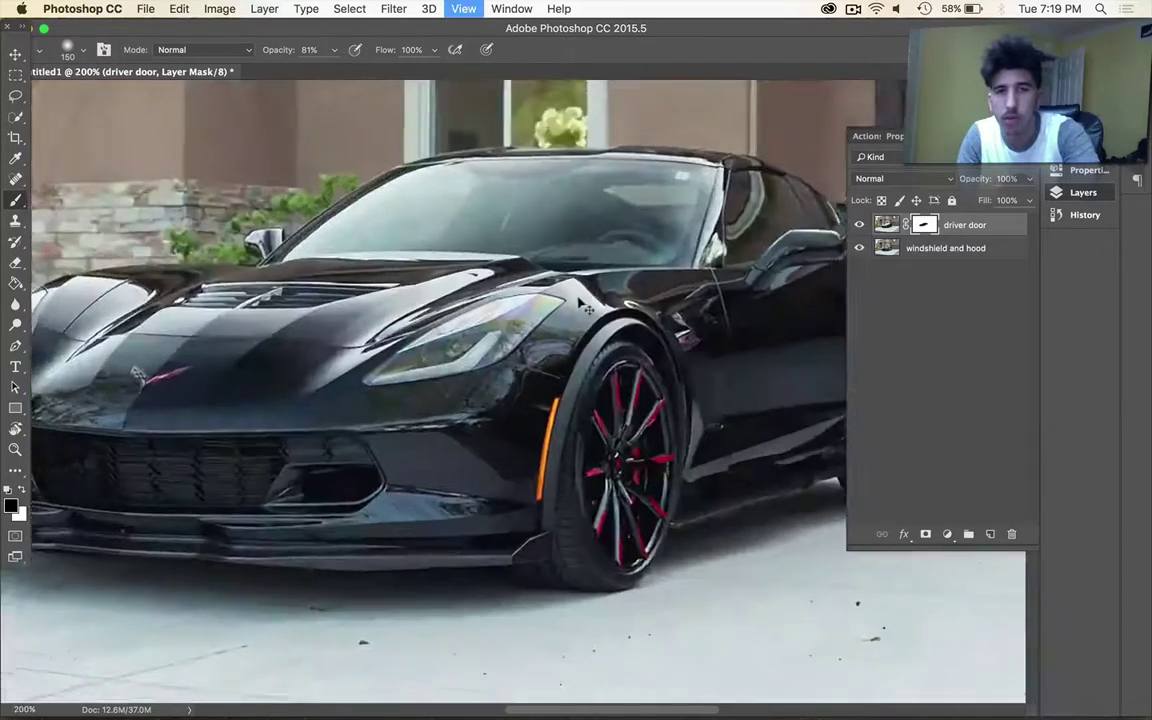
key(bracketleft)
key(bracketleft)
key(bracketleft)
key(bracketleft)
key(bracketleft)
key(bracketleft)
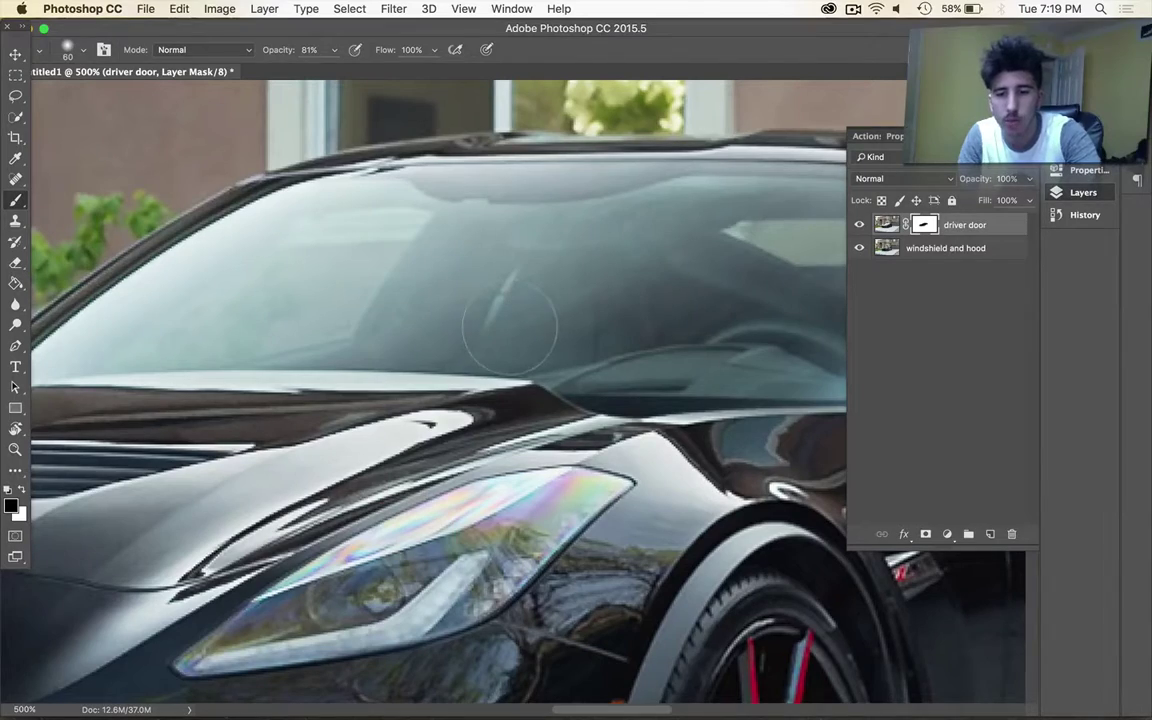
key(super+minus)
key(super+minus)
key(super+minus)
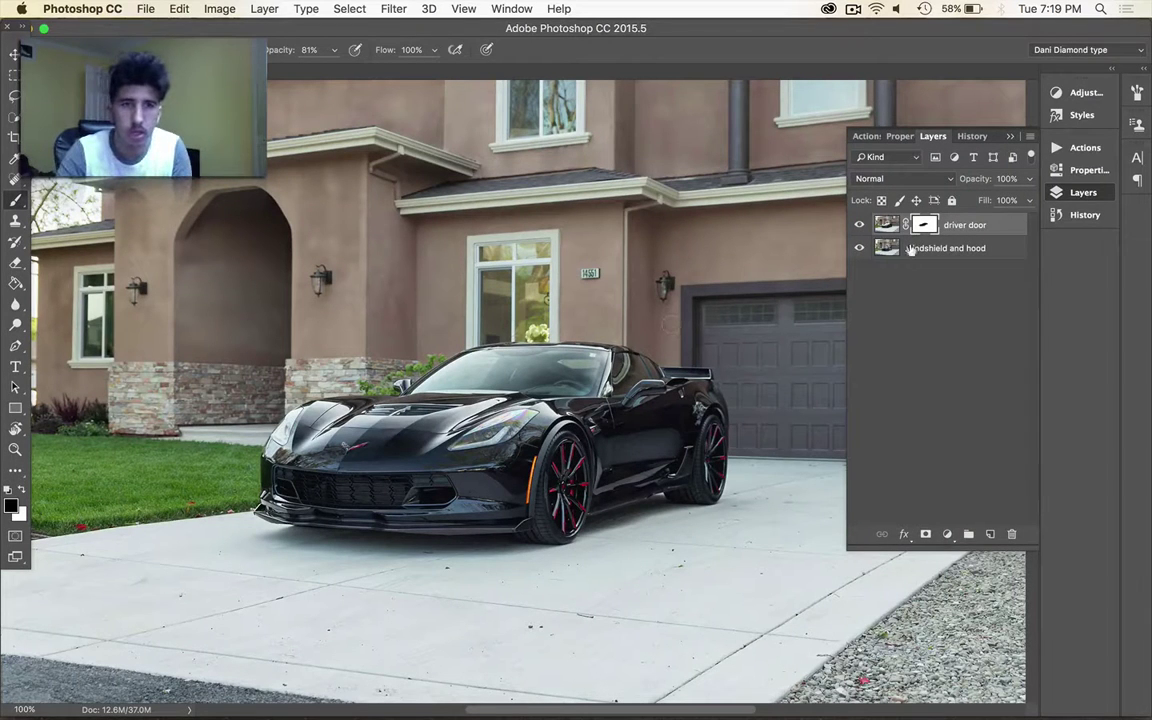
Undo the accidental merge and replace the driver door layer's painted mask with a blank white one
key(super+e)
key(super+z)
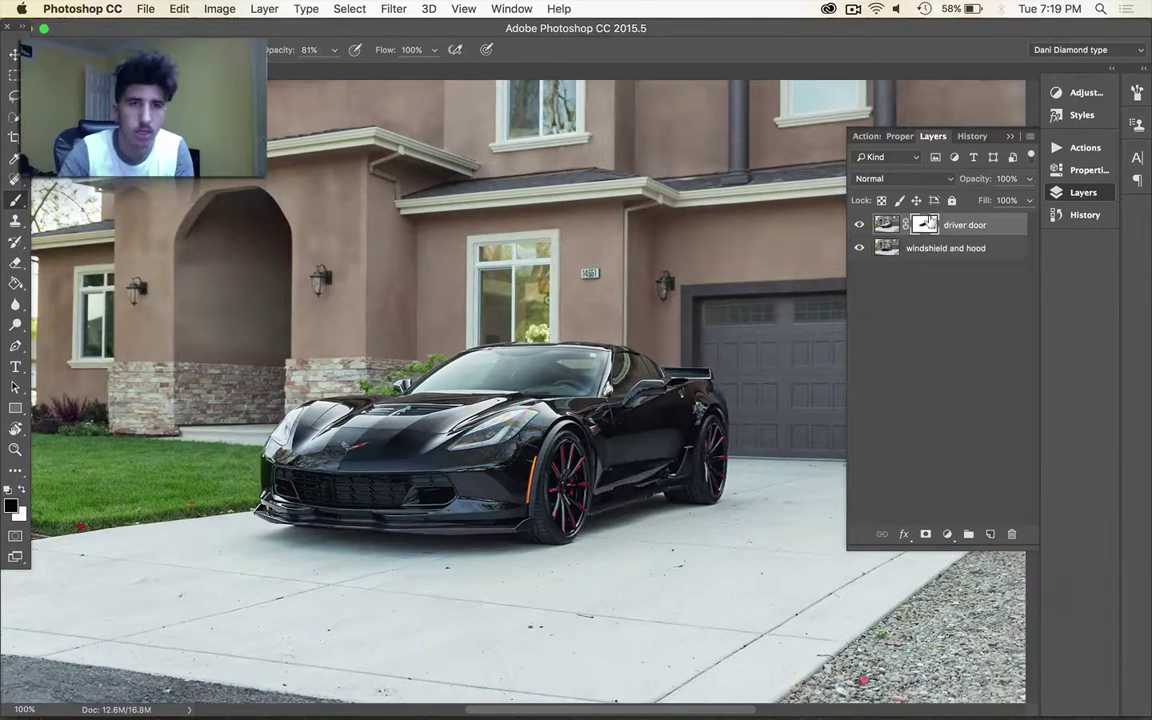
right_click(923, 225)
click(966, 257)
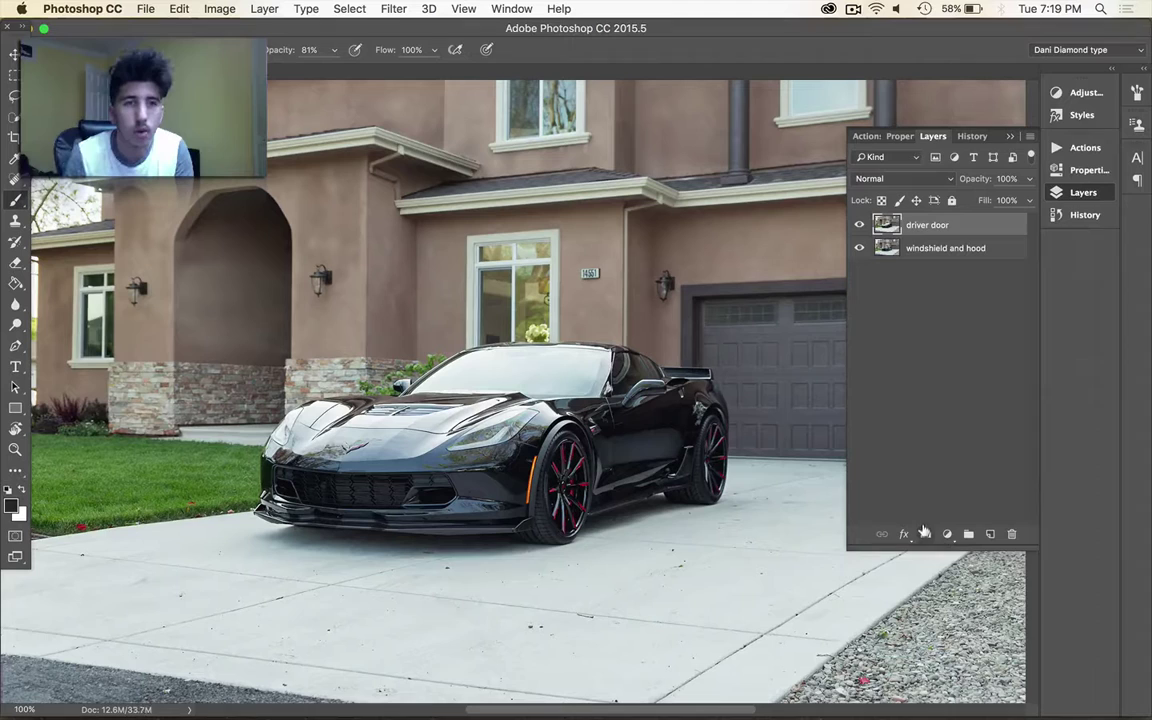
click(925, 533)
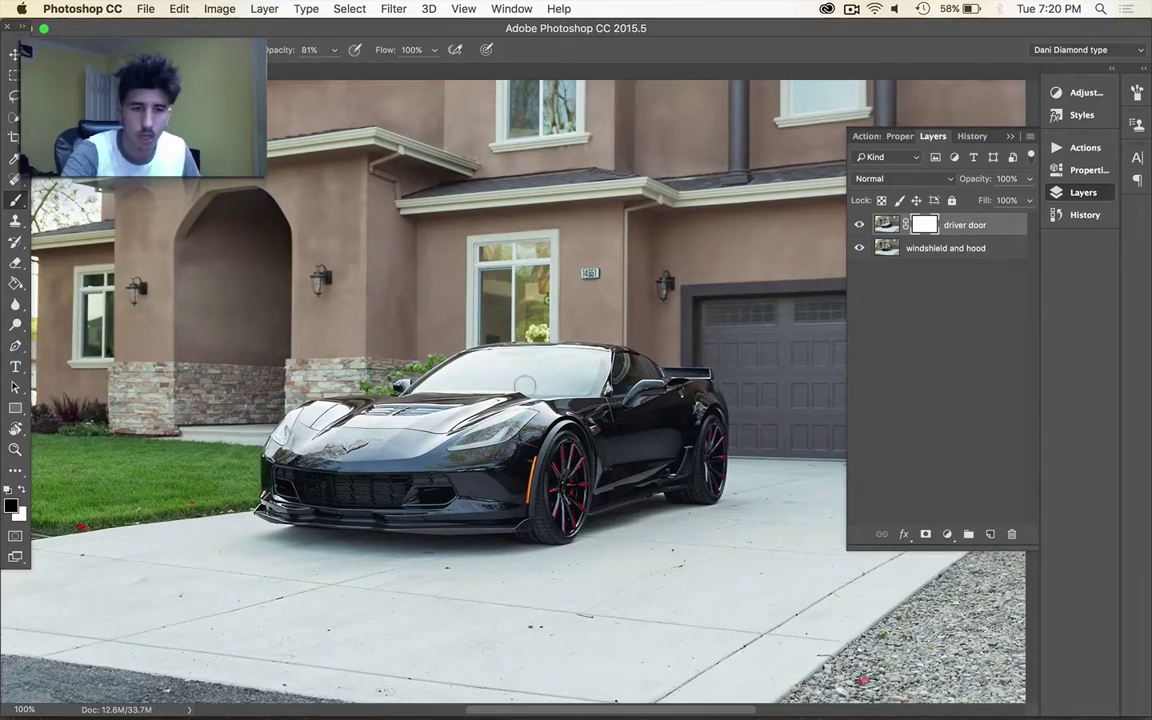
key(super+plus)
key(super+minus)
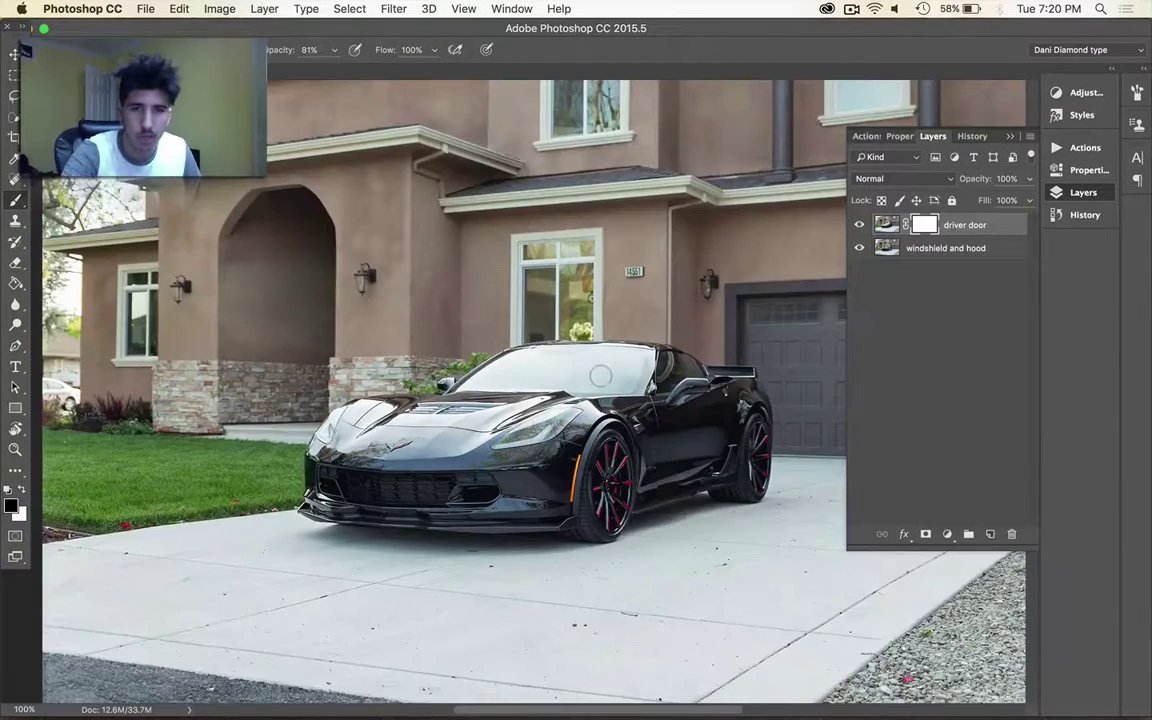
Paint black over the windshield glare on the driver door mask, toggling the layer to compare
mouse_move(545, 368)
mouse_down()
mouse_move(470, 370)
mouse_move(435, 355)
mouse_move(500, 320)
mouse_move(585, 335)
mouse_move(570, 350)
mouse_up()
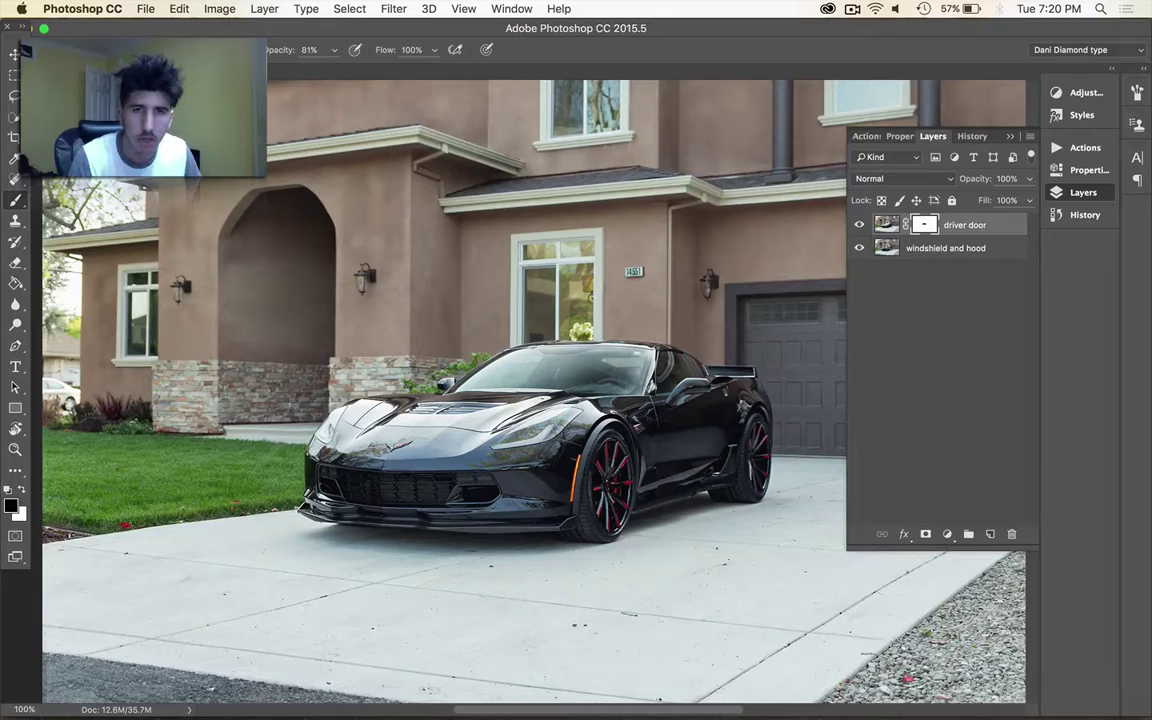
drag(632, 370, 570, 333)
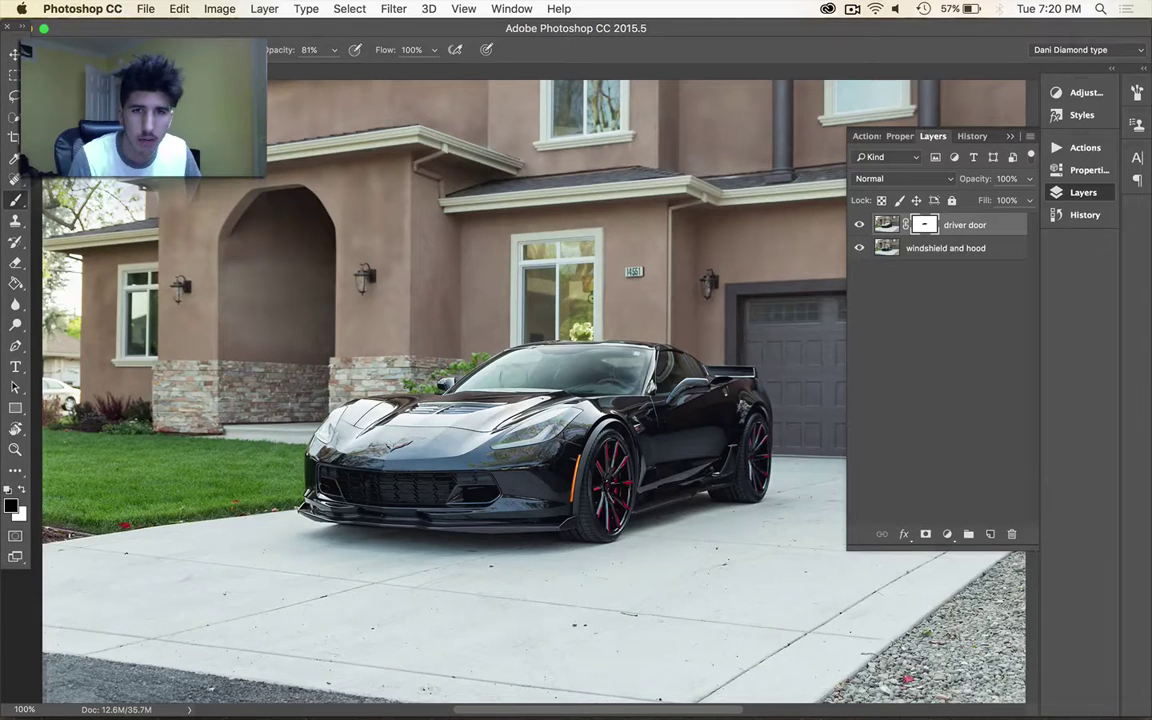
click(859, 225)
click(859, 225)
click(860, 225)
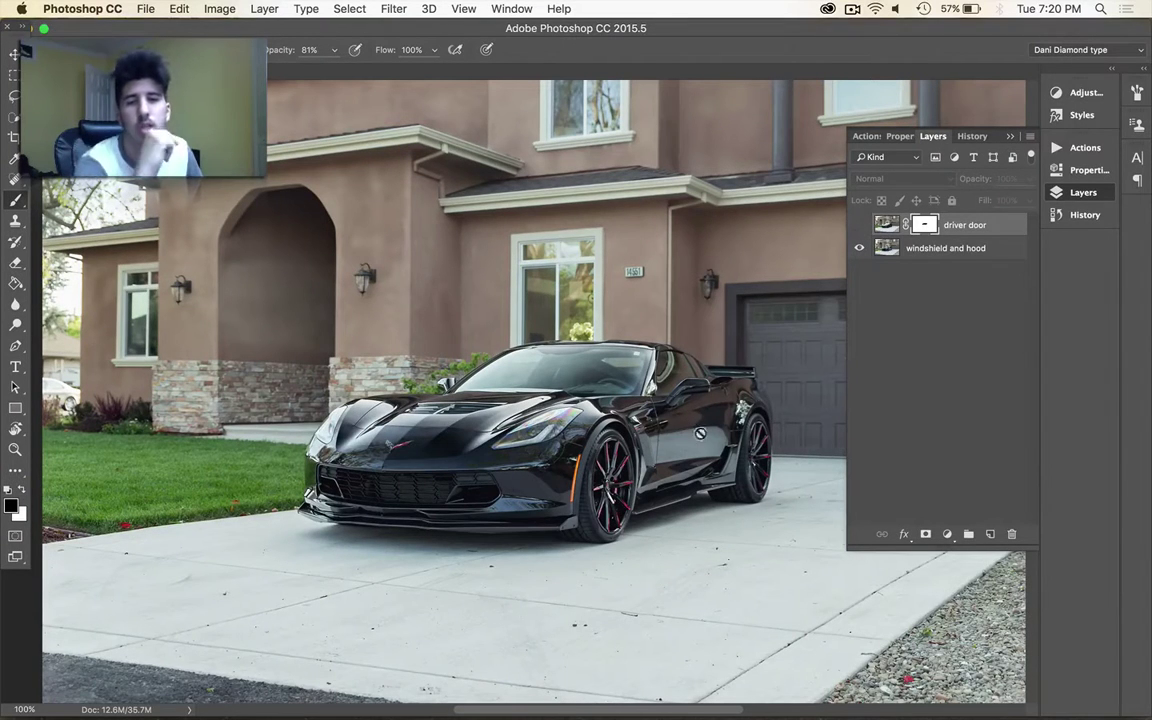
click(860, 225)
click(860, 225)
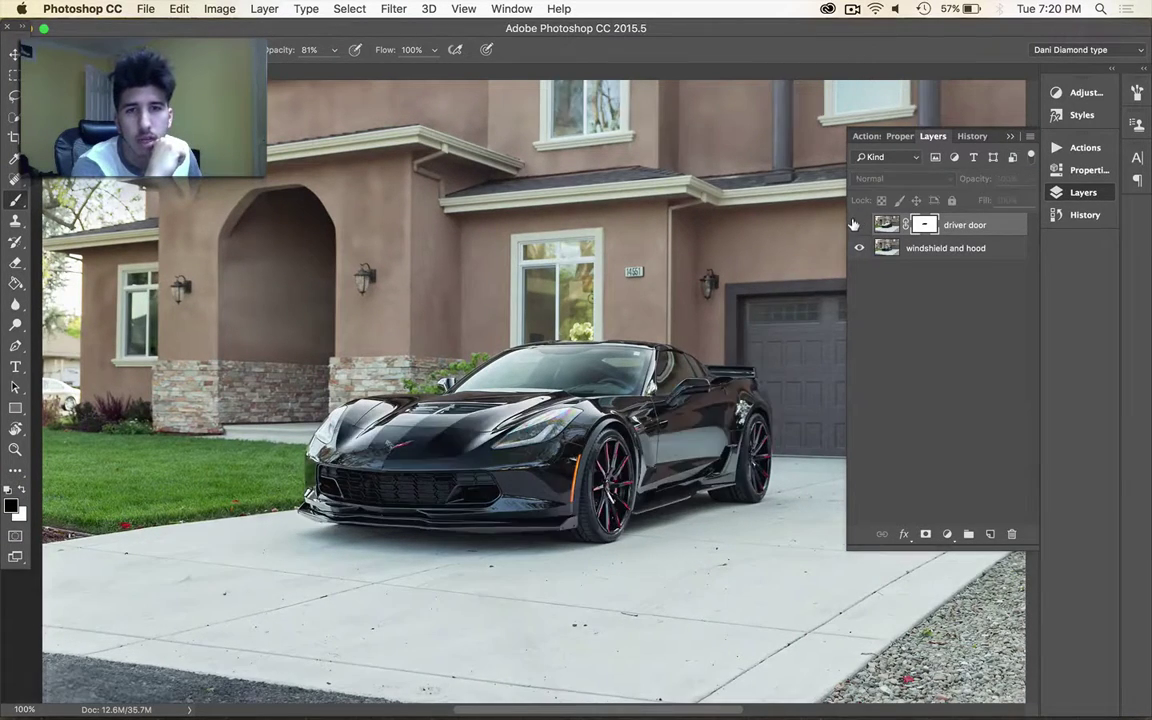
click(860, 225)
click(861, 225)
click(862, 225)
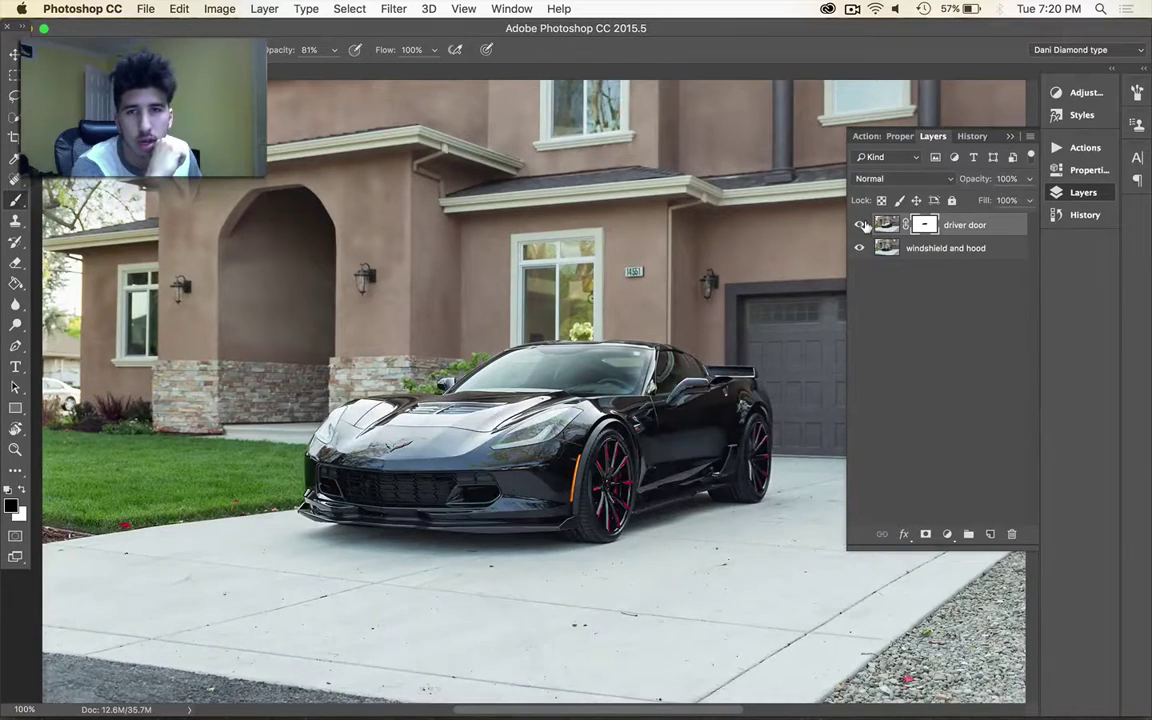
click(862, 225)
click(858, 225)
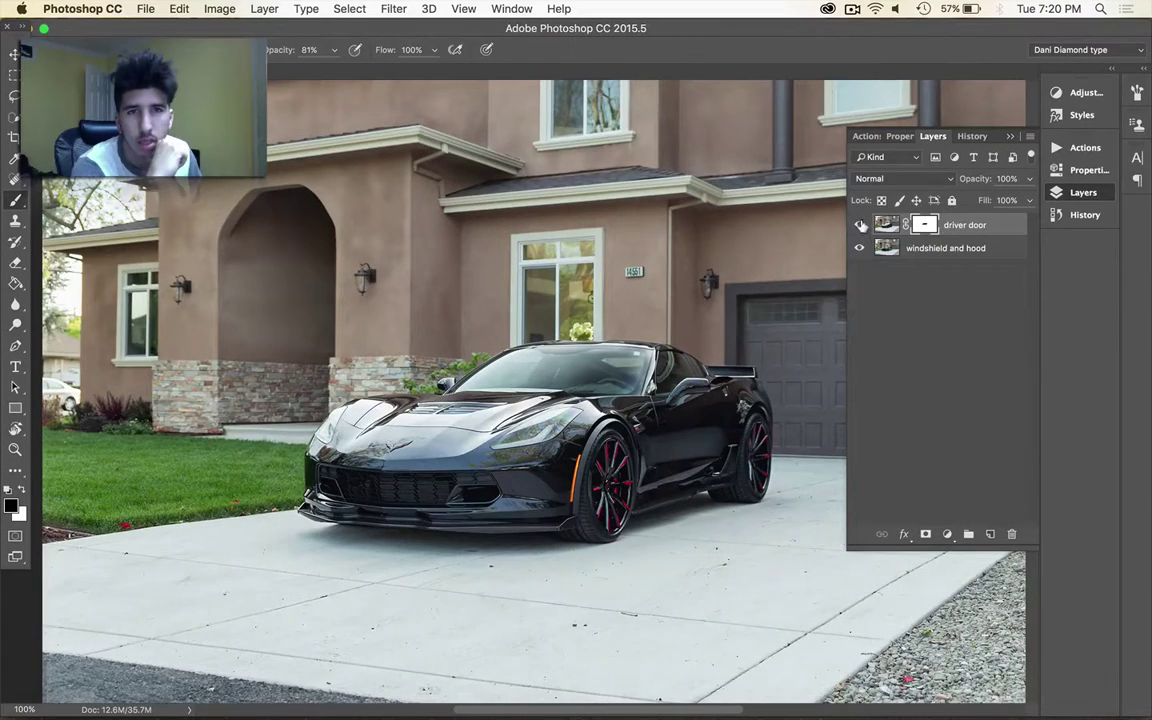
click(861, 225)
click(858, 226)
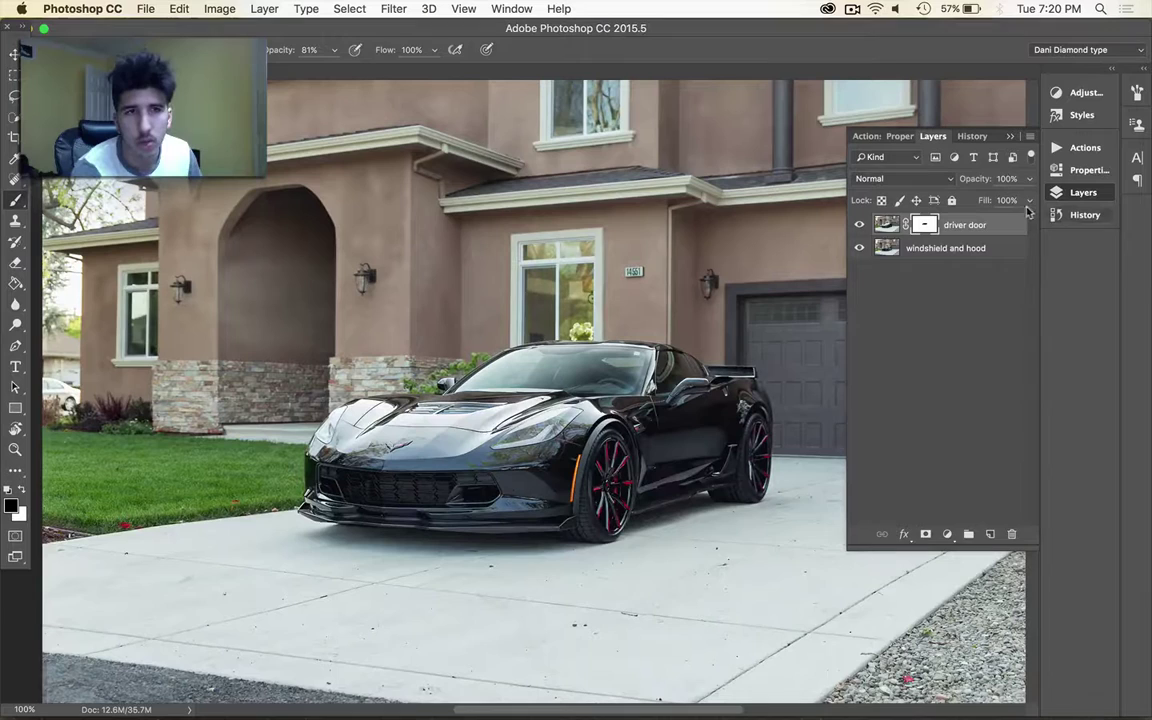
Mask the hood in black, then paint white to bring the door back from the driver door layer
mouse_move(450, 385)
mouse_down()
mouse_move(340, 412)
mouse_move(405, 405)
mouse_move(312, 397)
mouse_move(365, 370)
mouse_move(480, 372)
mouse_move(462, 390)
mouse_move(540, 372)
mouse_move(420, 415)
mouse_move(432, 457)
mouse_up()
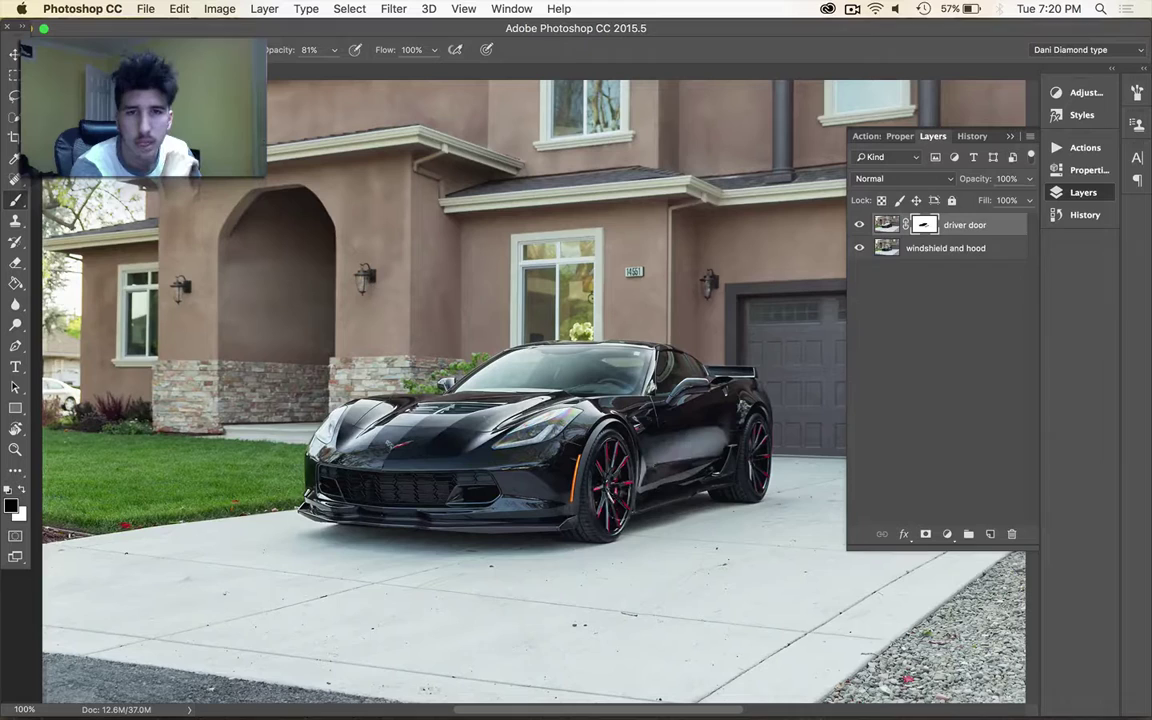
drag(623, 402, 562, 460)
key(x)
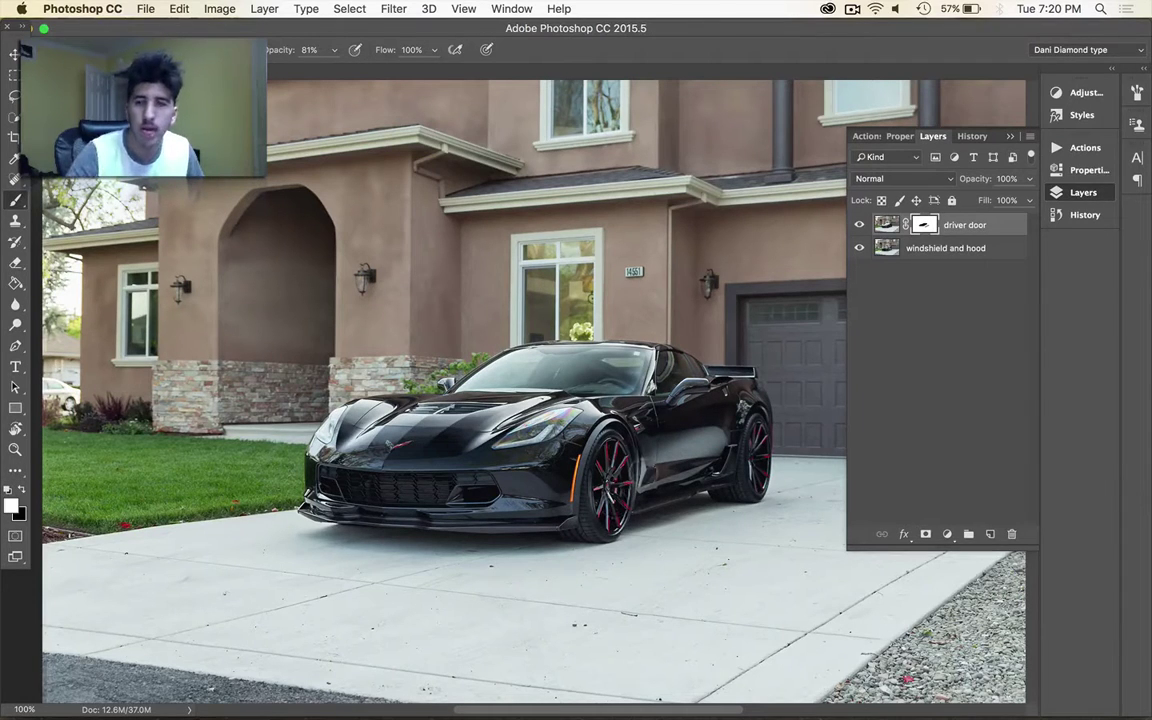
mouse_move(640, 420)
mouse_down()
mouse_move(625, 405)
mouse_move(605, 435)
mouse_move(580, 410)
mouse_move(525, 402)
mouse_up()
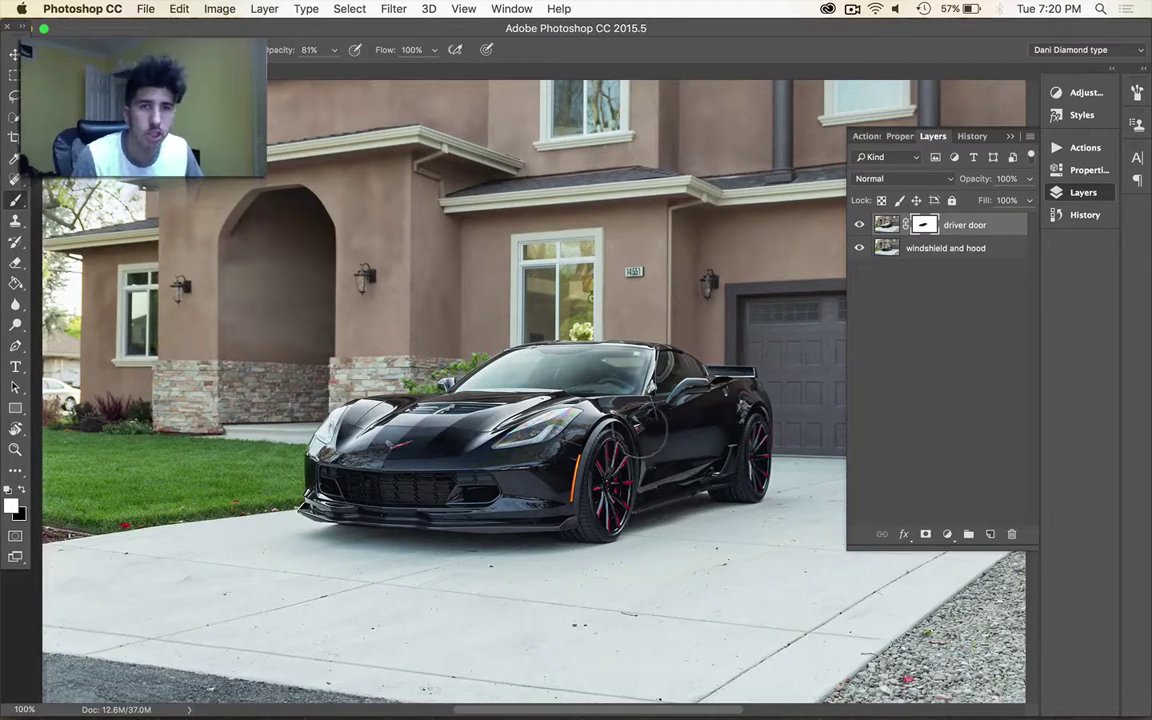
click(858, 225)
click(858, 225)
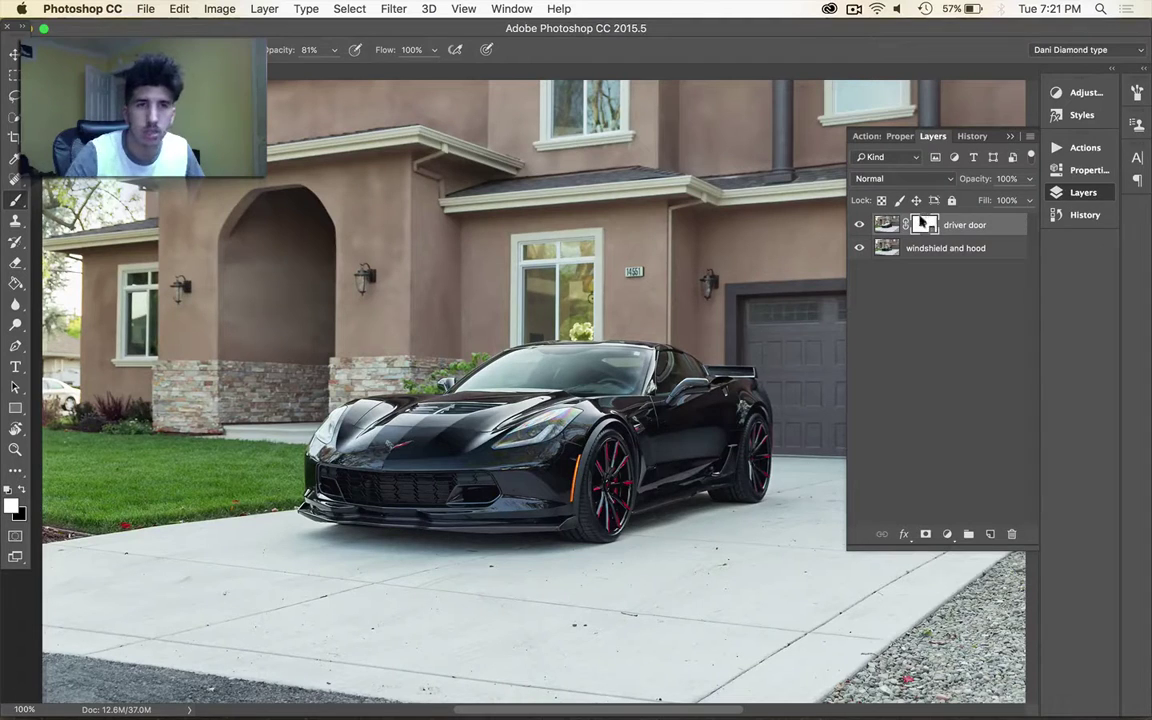
right_click(924, 225)
click(960, 234)
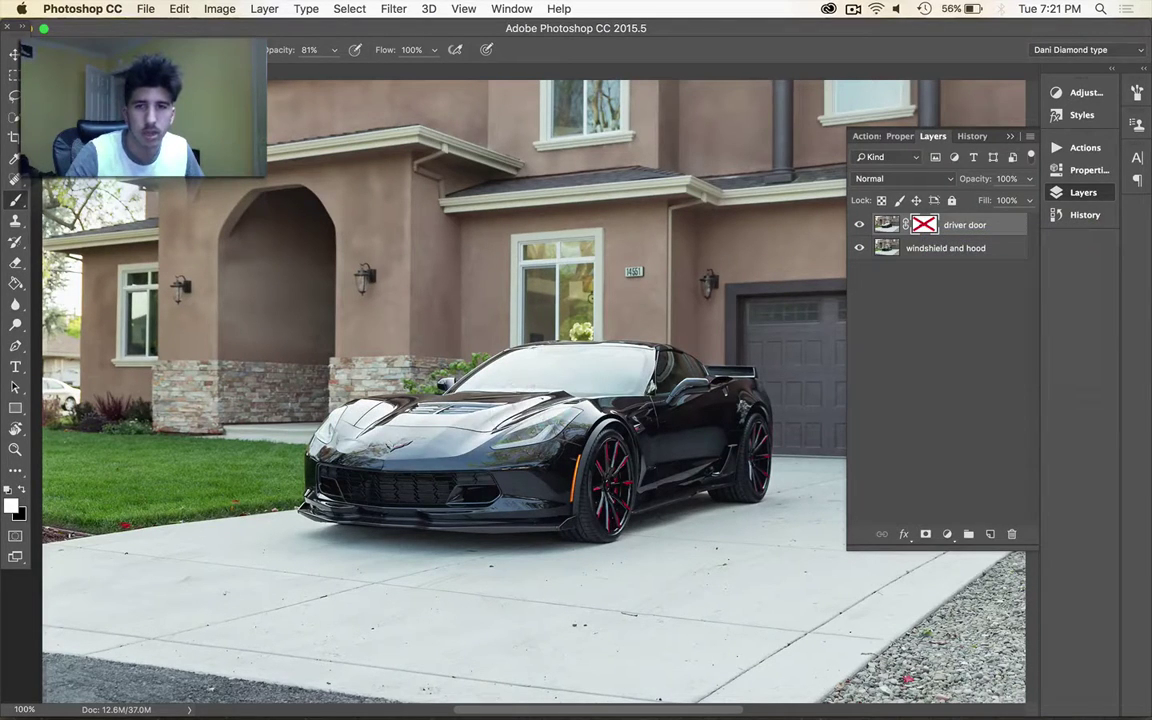
right_click(920, 225)
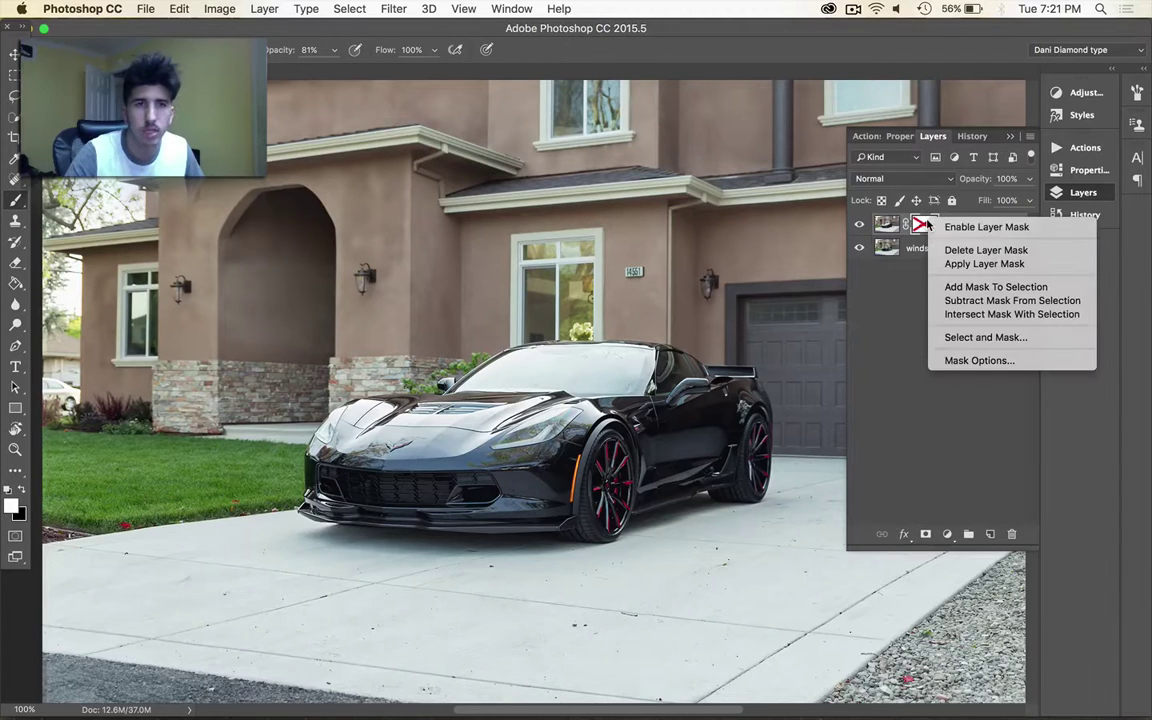
click(960, 227)
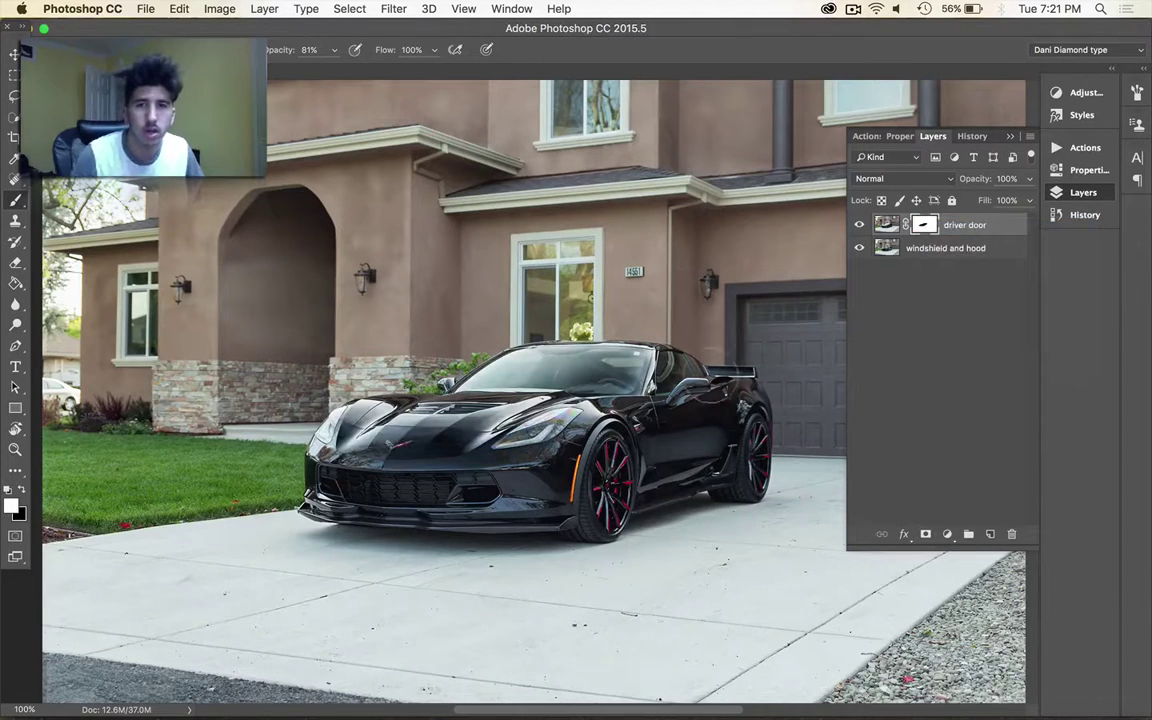
key(super+minus)
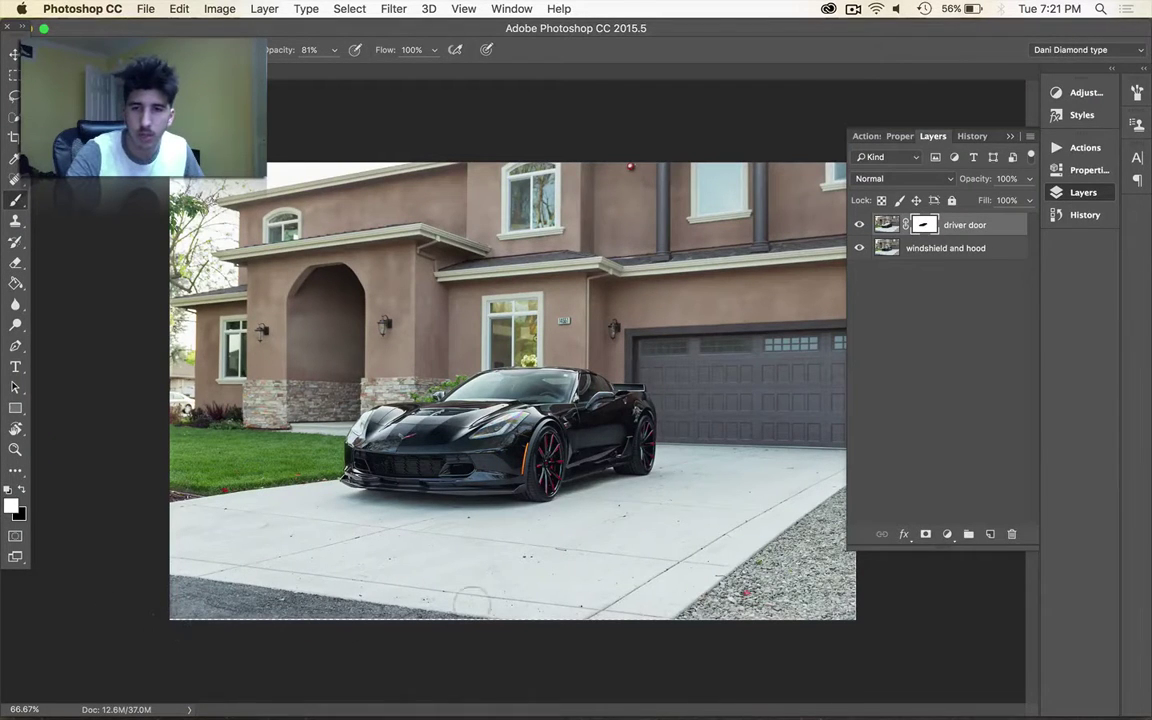
Trim the uneven edges off the Corvette composite with the Crop tool and commit the crop
key(r)
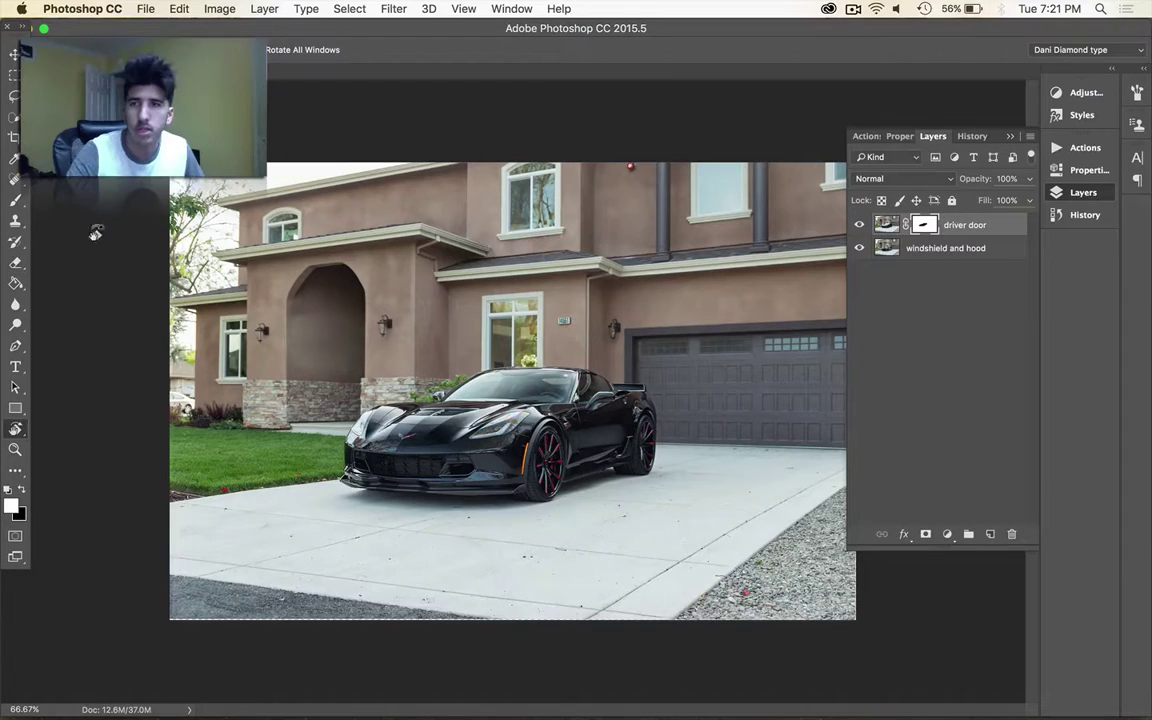
click(14, 140)
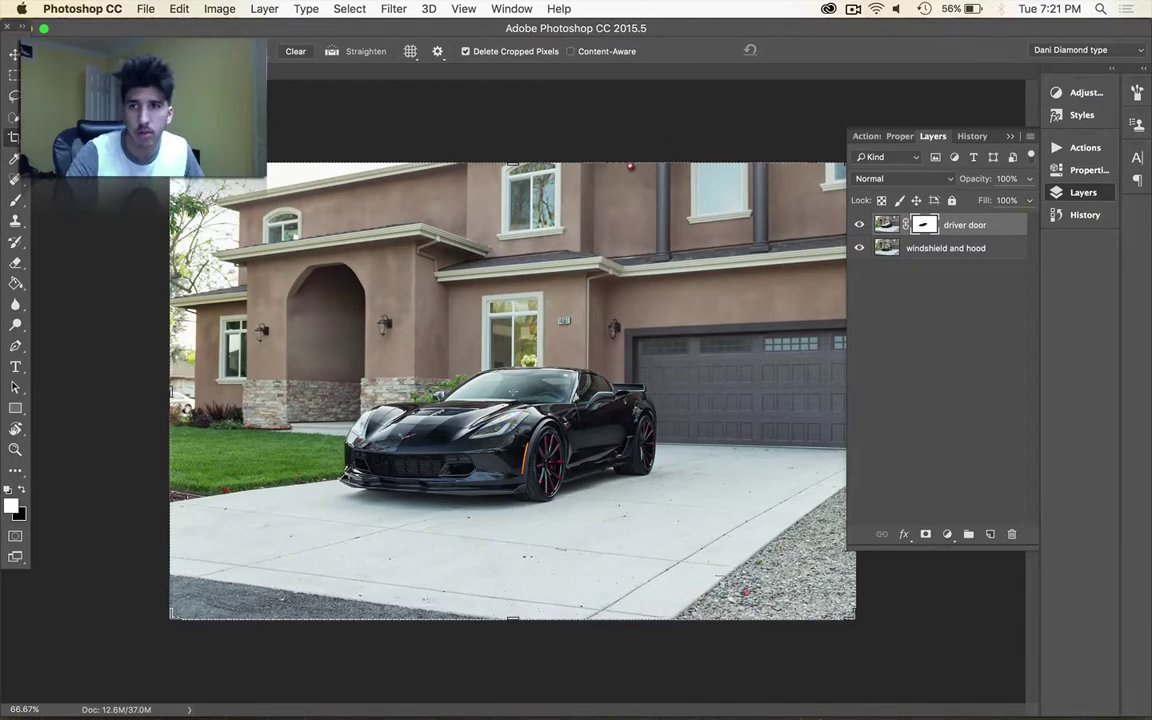
click(15, 149)
key(Escape)
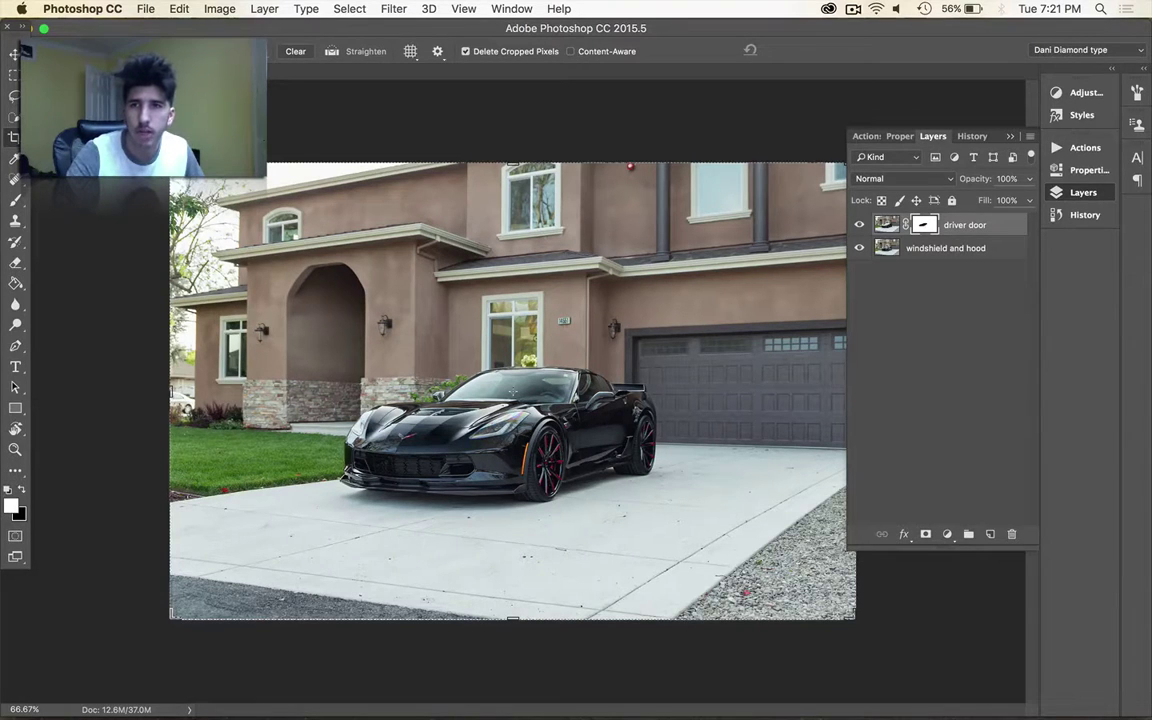
drag(230, 295, 350, 287)
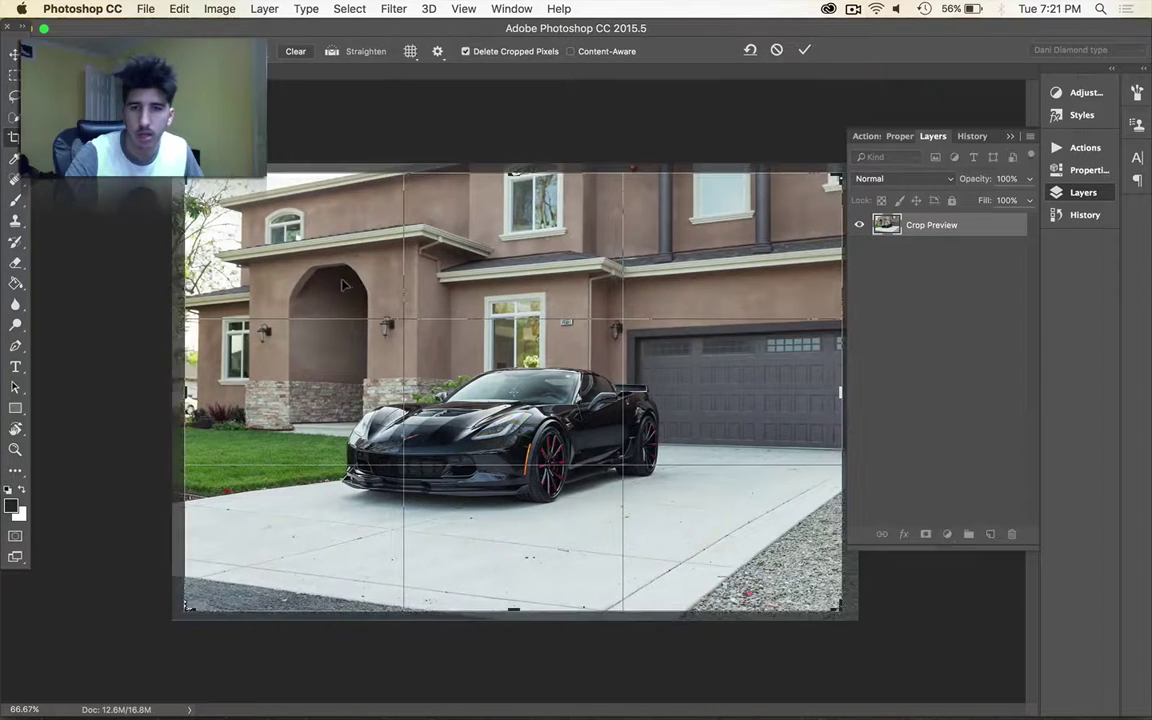
key(Return)
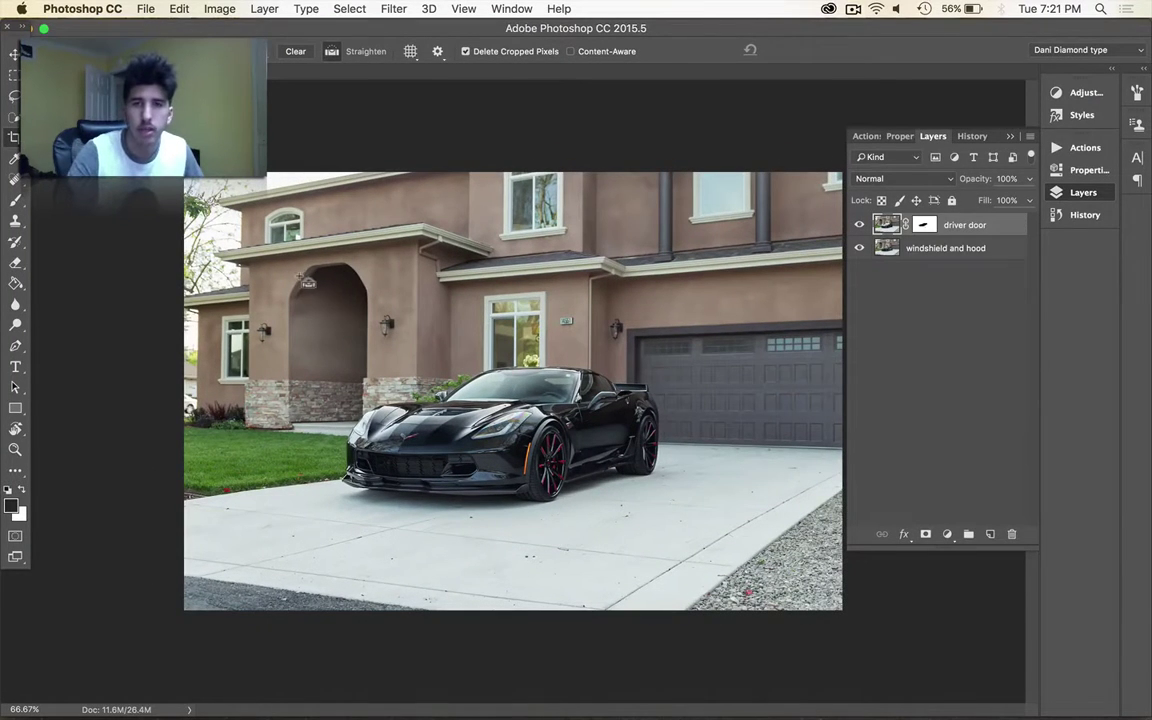